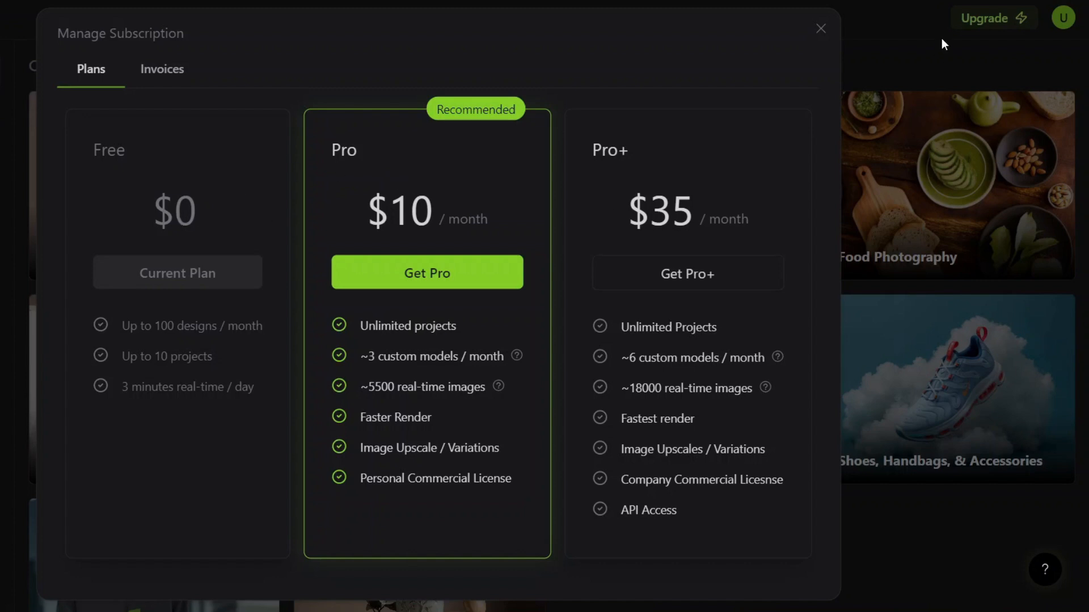
Step: Dismiss the subscription plans, choose the fashion model photography workflow and start training a Fashion & Wearables custom model
{"action": "left_click", "coordinate": [820, 29]}
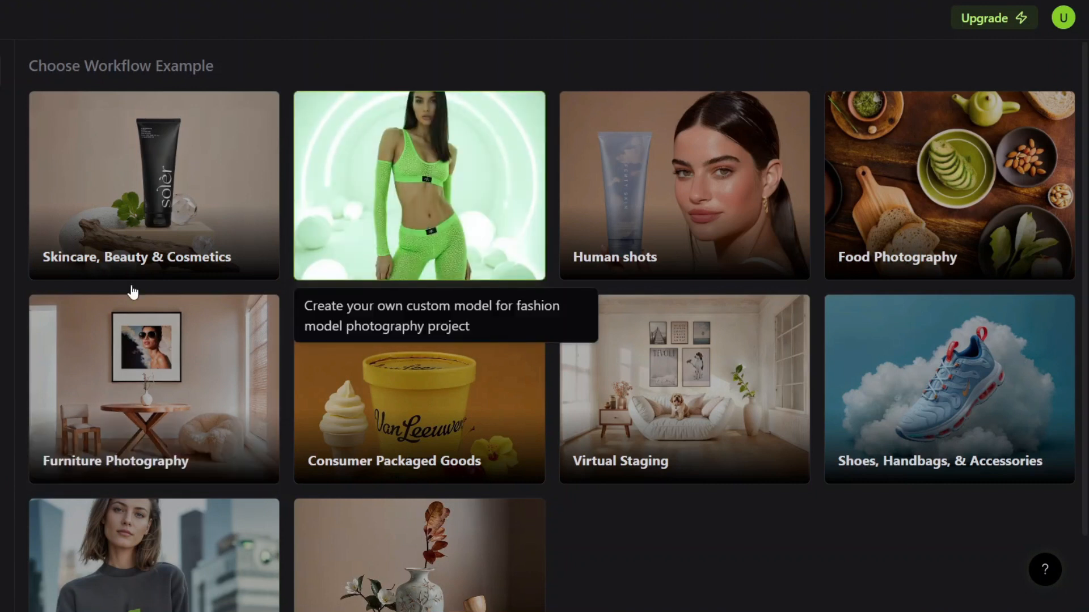
{"action": "left_click", "coordinate": [424, 223]}
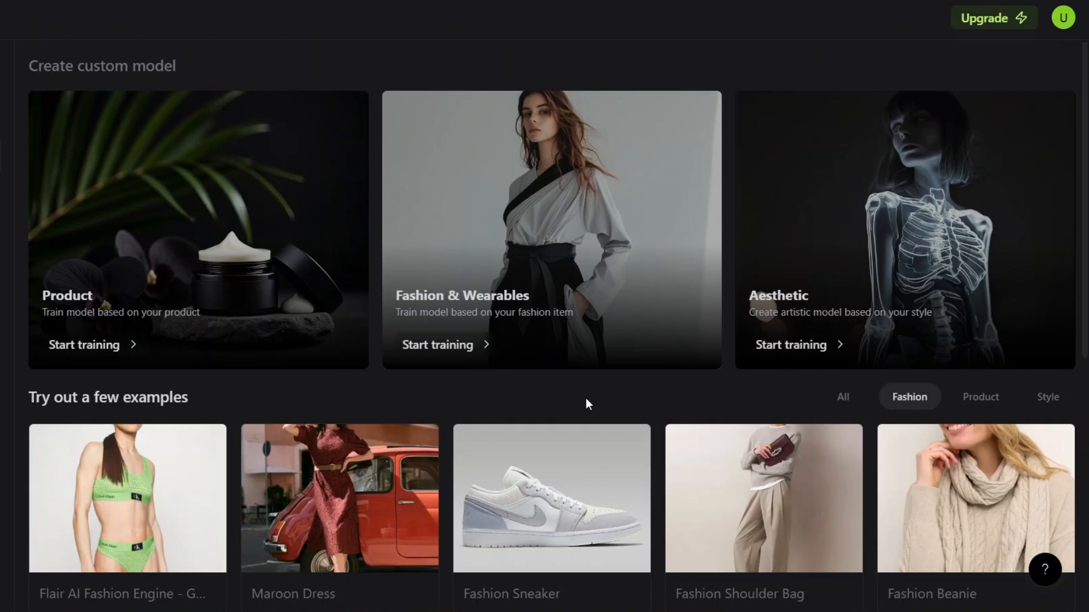
{"action": "scroll", "coordinate": [609, 399], "scroll_direction": "down", "scroll_amount": 3}
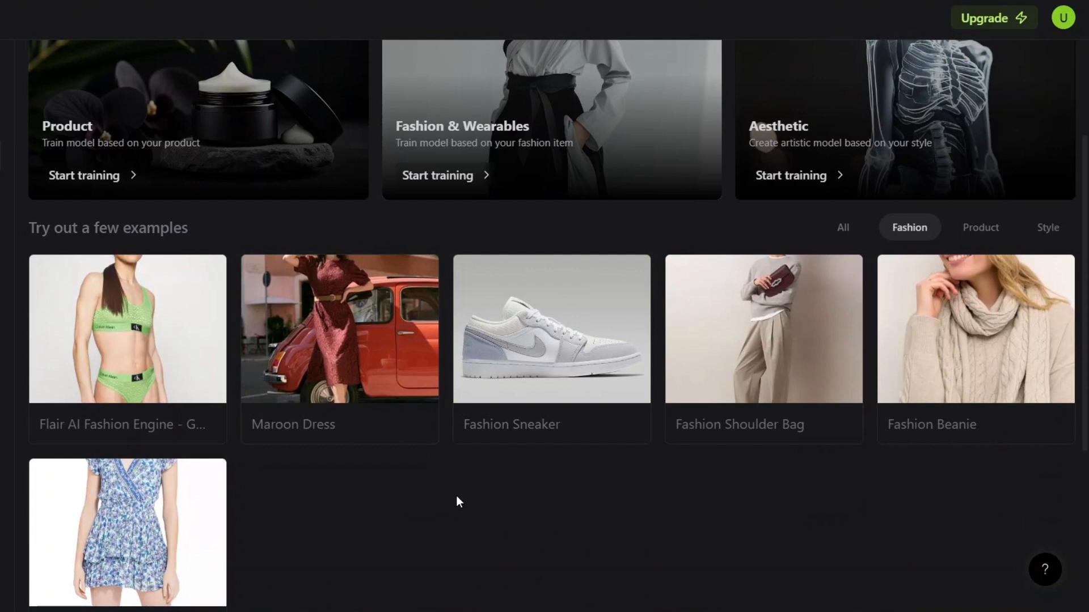
{"action": "scroll", "coordinate": [458, 501], "scroll_direction": "down", "scroll_amount": 4}
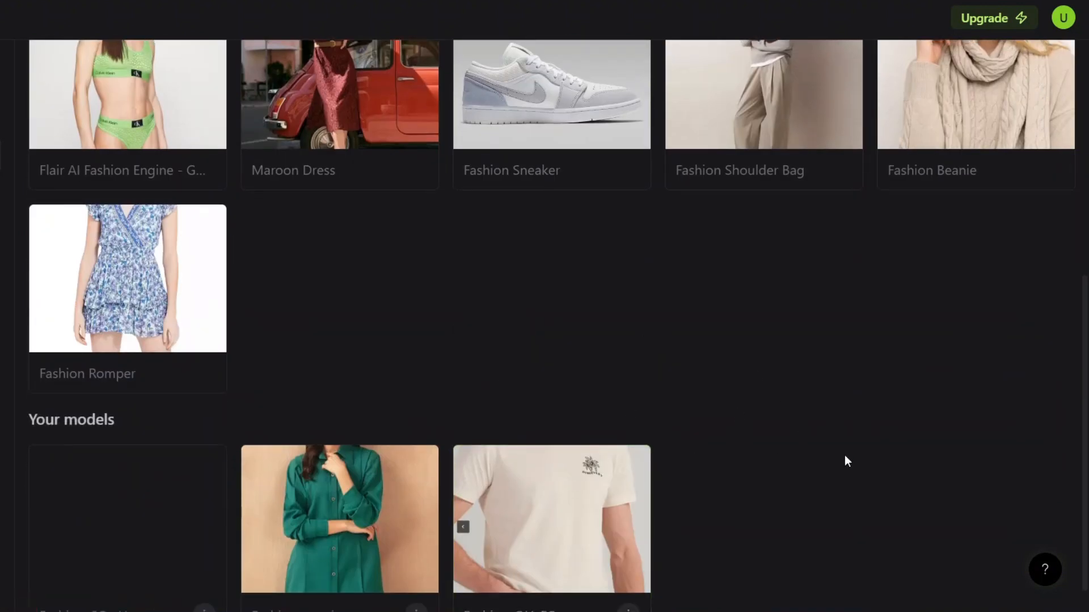
{"action": "scroll", "coordinate": [817, 443], "scroll_direction": "up", "scroll_amount": 4}
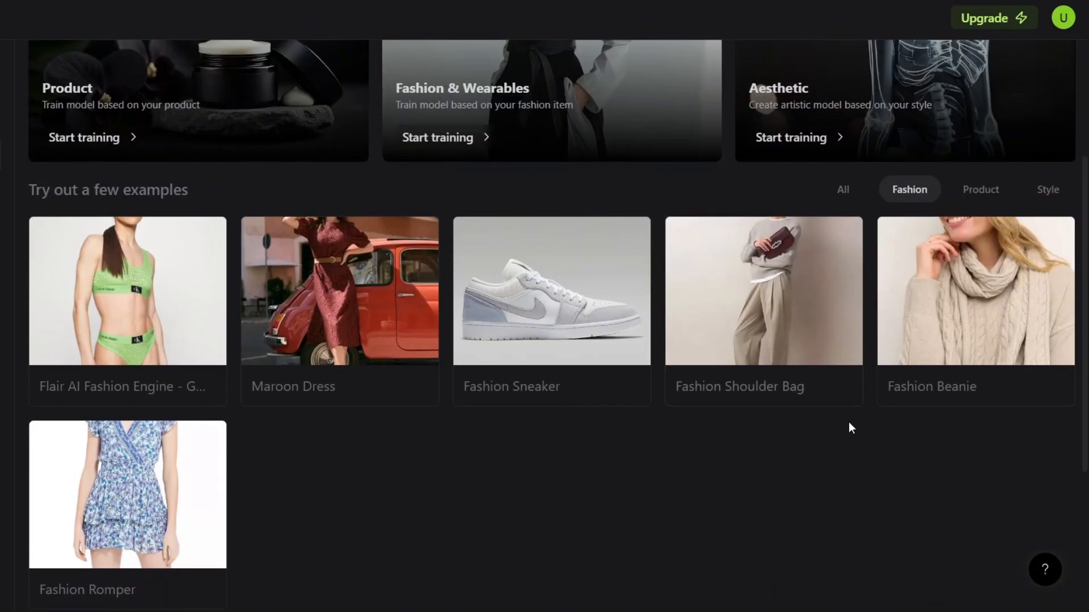
{"action": "scroll", "coordinate": [850, 428], "scroll_direction": "up", "scroll_amount": 3}
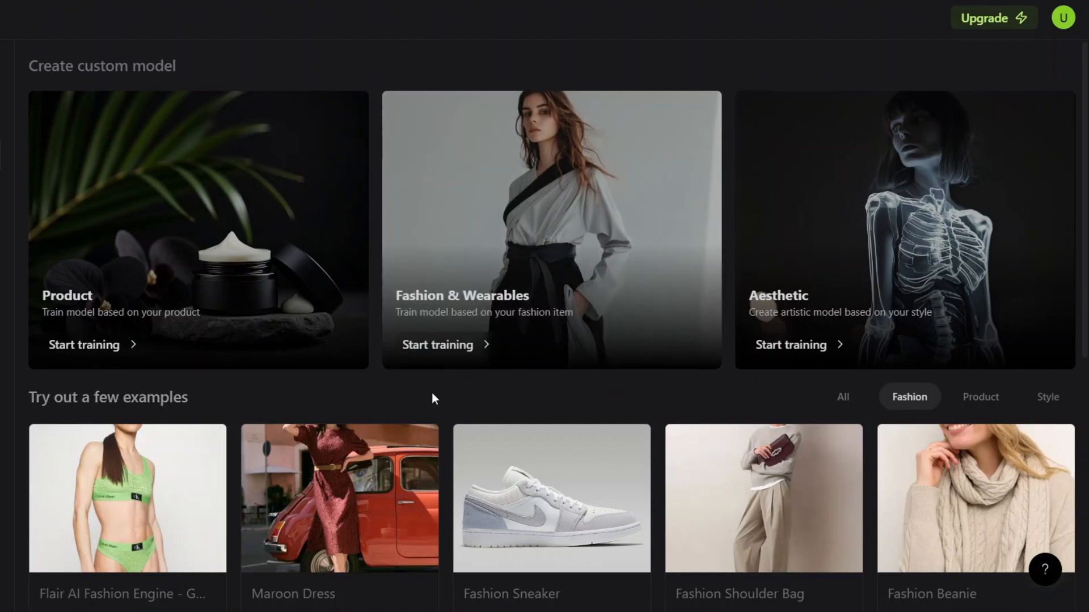
{"action": "left_click", "coordinate": [438, 344]}
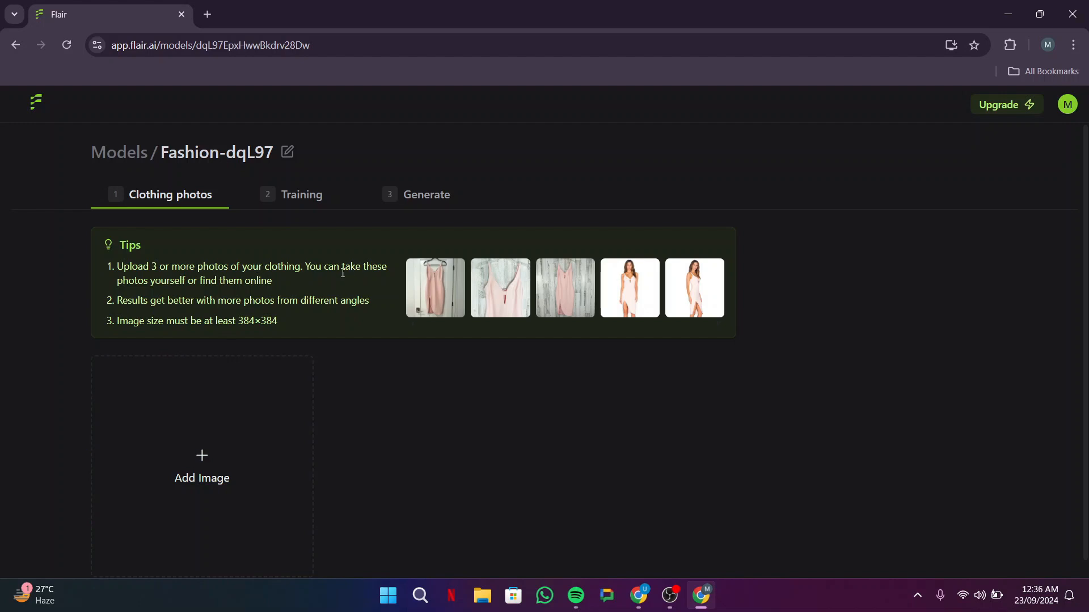
Step: Upload the t-shirt photos from the Pictures folder as the model's clothing images
{"action": "left_click_drag", "start_coordinate": [138, 281], "coordinate": [276, 282]}
{"action": "left_click", "coordinate": [294, 280]}
{"action": "scroll", "coordinate": [340, 409], "scroll_direction": "down", "scroll_amount": 1}
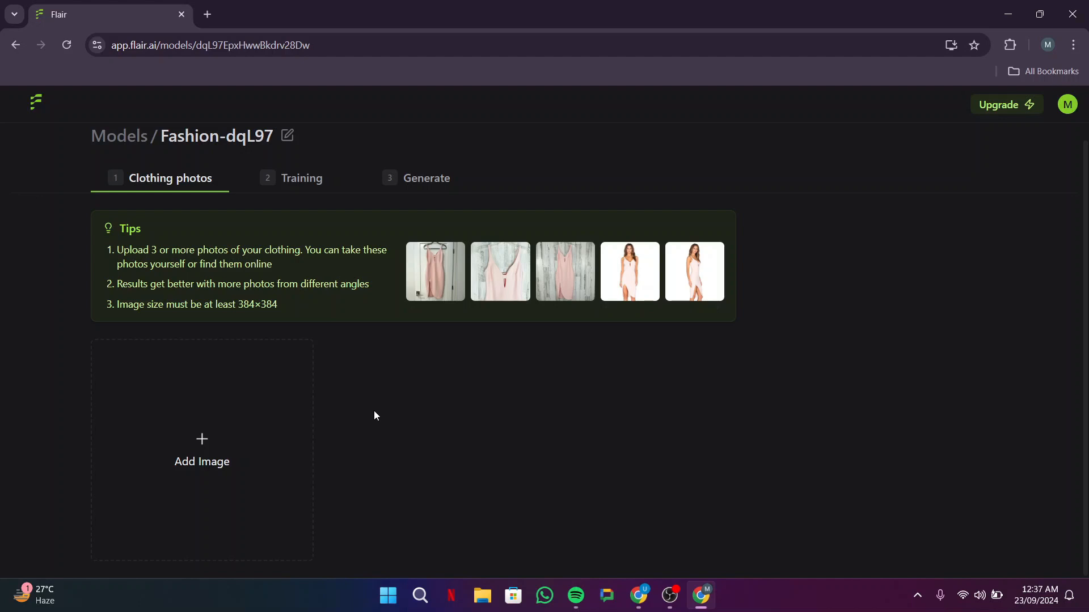
{"action": "left_click", "coordinate": [207, 436]}
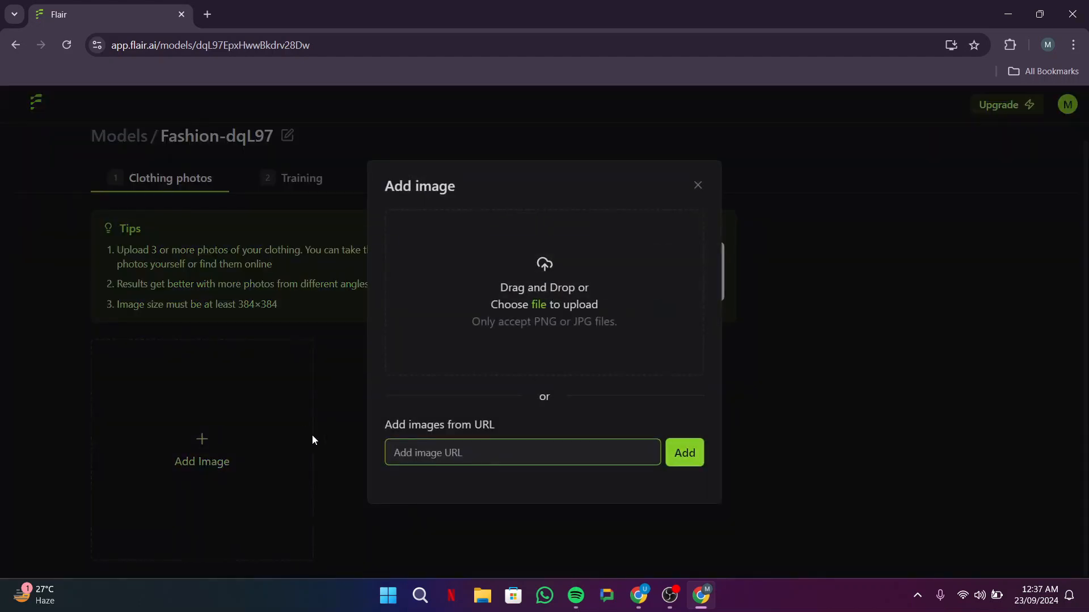
{"action": "left_click", "coordinate": [565, 290]}
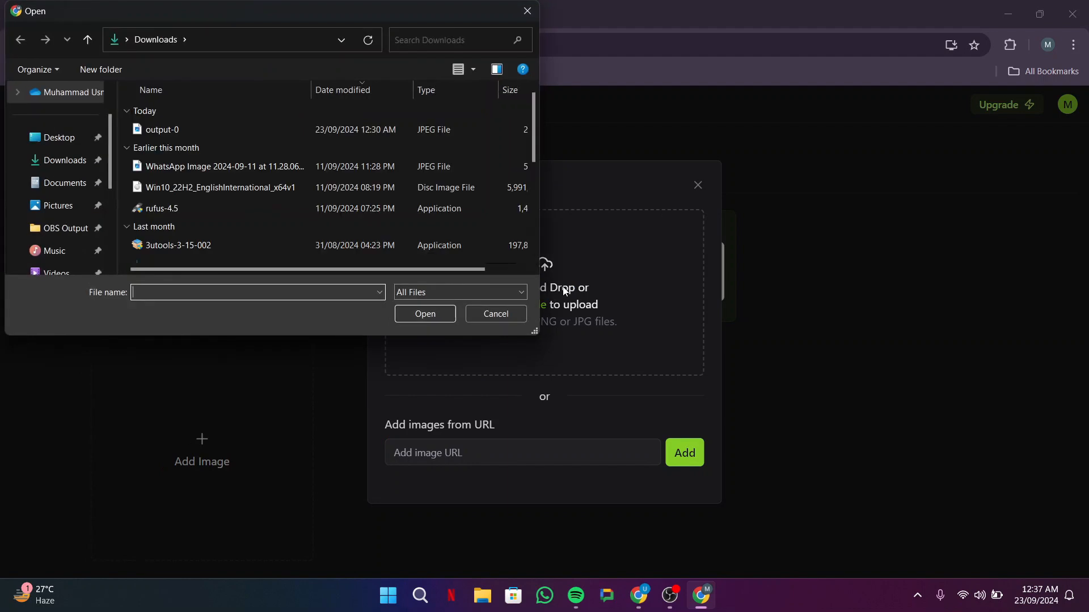
{"action": "left_click", "coordinate": [59, 206]}
{"action": "left_click_drag", "start_coordinate": [157, 189], "coordinate": [424, 118]}
{"action": "left_click", "coordinate": [422, 315]}
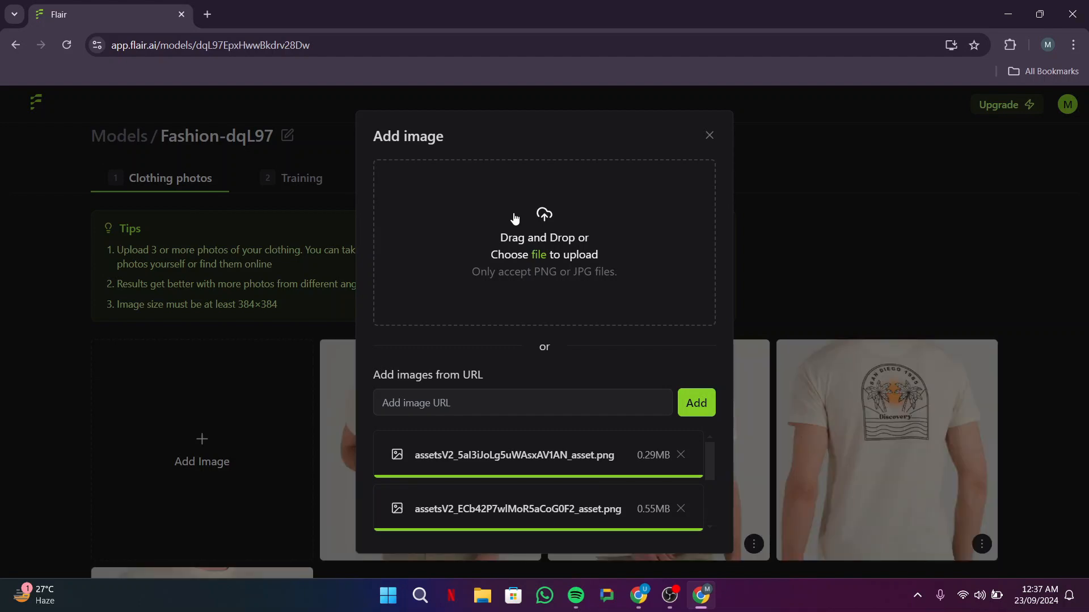
{"action": "left_click", "coordinate": [708, 136]}
Step: Examine each uploaded t-shirt photo enlarged, including the front views and the back print
{"action": "scroll", "coordinate": [418, 322], "scroll_direction": "down", "scroll_amount": 4}
{"action": "left_click", "coordinate": [418, 322]}
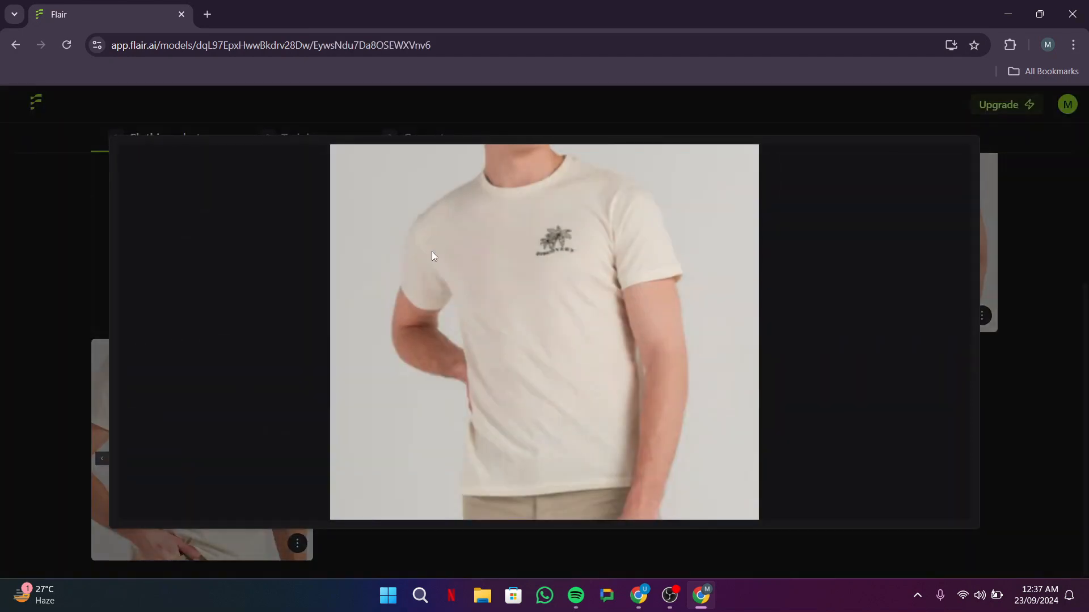
{"action": "left_click", "coordinate": [1034, 430]}
{"action": "left_click", "coordinate": [641, 277]}
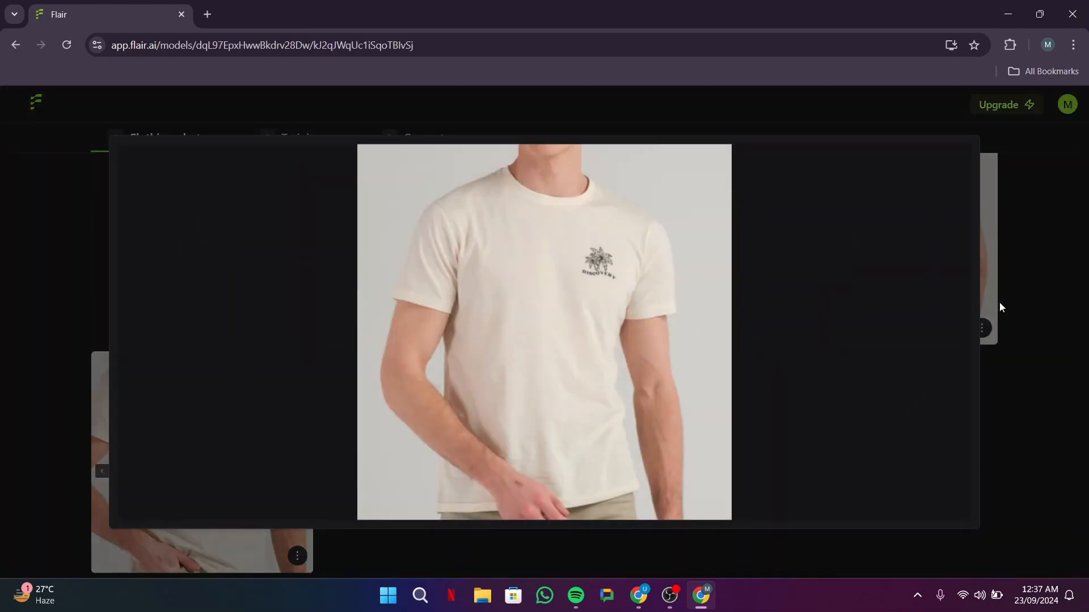
{"action": "left_click", "coordinate": [1038, 310]}
{"action": "left_click", "coordinate": [858, 248]}
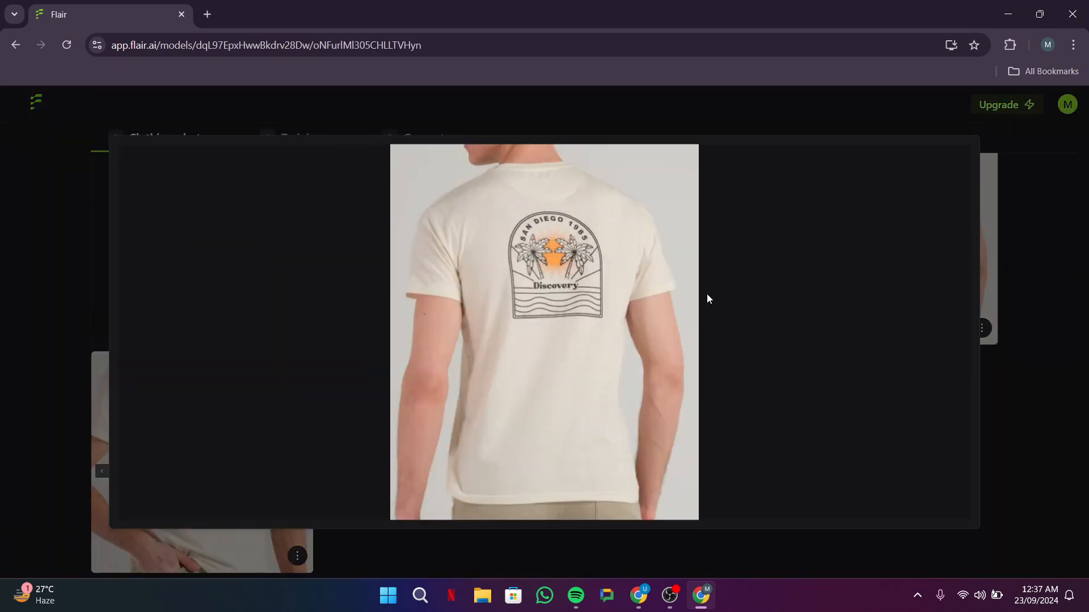
{"action": "left_click", "coordinate": [1042, 274]}
{"action": "left_click", "coordinate": [204, 457]}
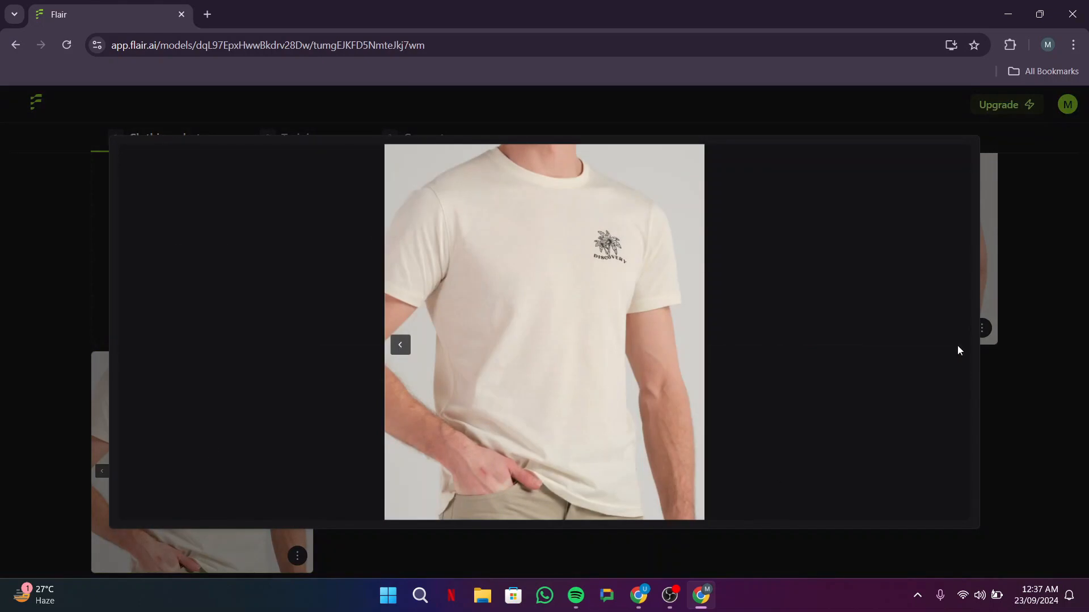
{"action": "left_click", "coordinate": [1027, 362]}
Step: Open the model's training settings and try the Strong end of the training strength before restoring the midpoint
{"action": "scroll", "coordinate": [344, 284], "scroll_direction": "up", "scroll_amount": 3}
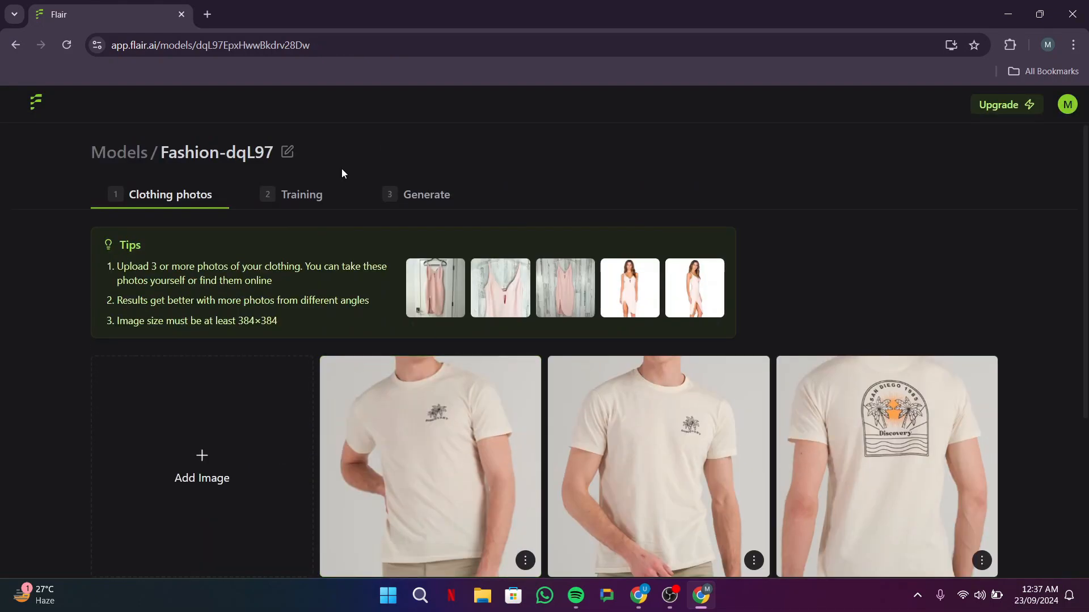
{"action": "left_click", "coordinate": [311, 196]}
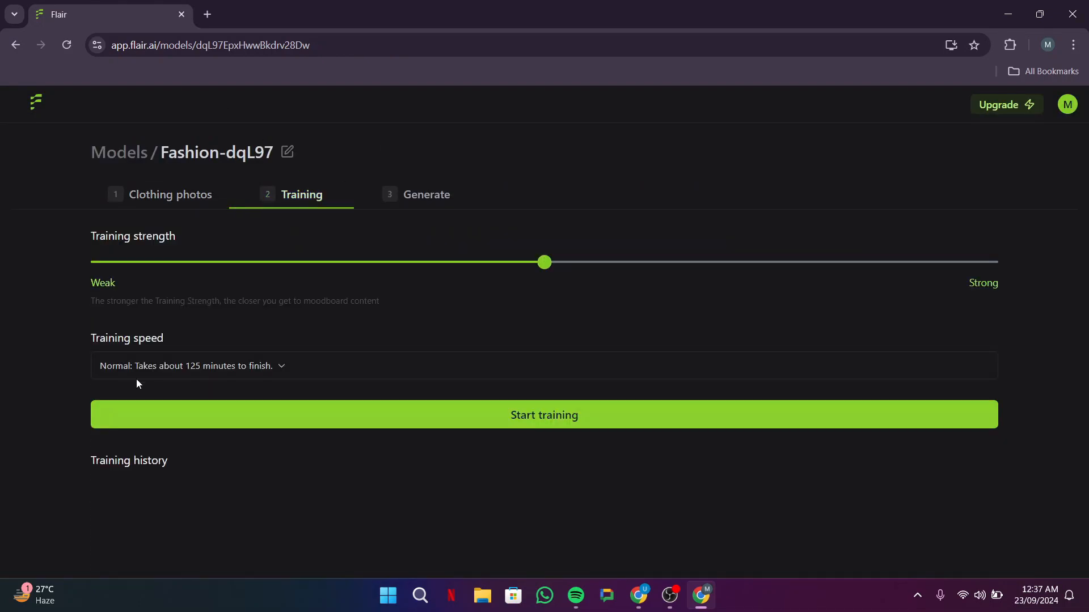
{"action": "left_click_drag", "start_coordinate": [105, 236], "coordinate": [193, 244]}
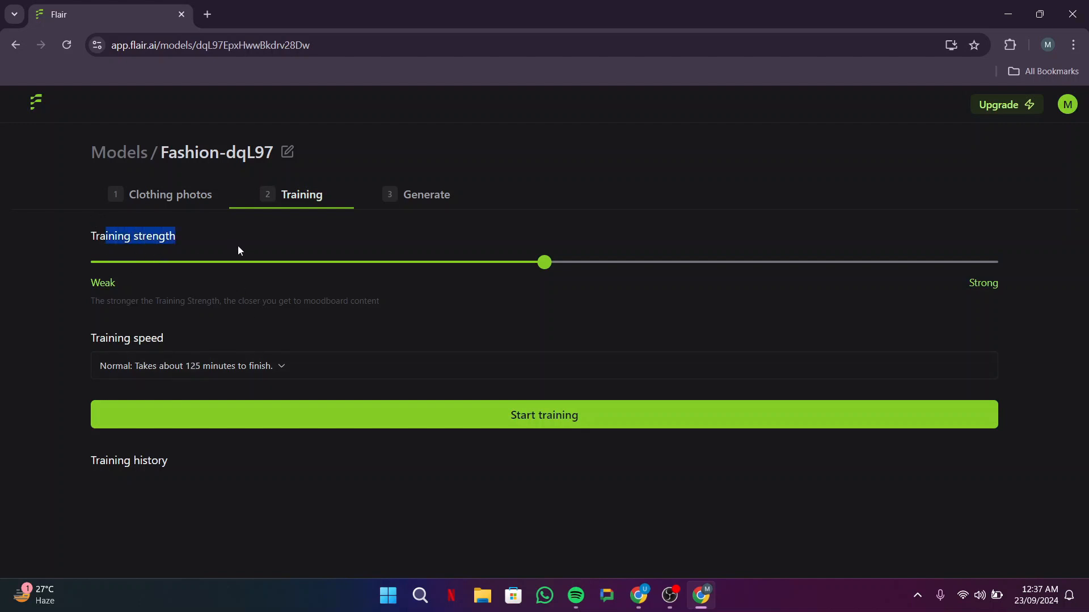
{"action": "left_click", "coordinate": [175, 237]}
{"action": "left_click_drag", "start_coordinate": [544, 263], "coordinate": [986, 269]}
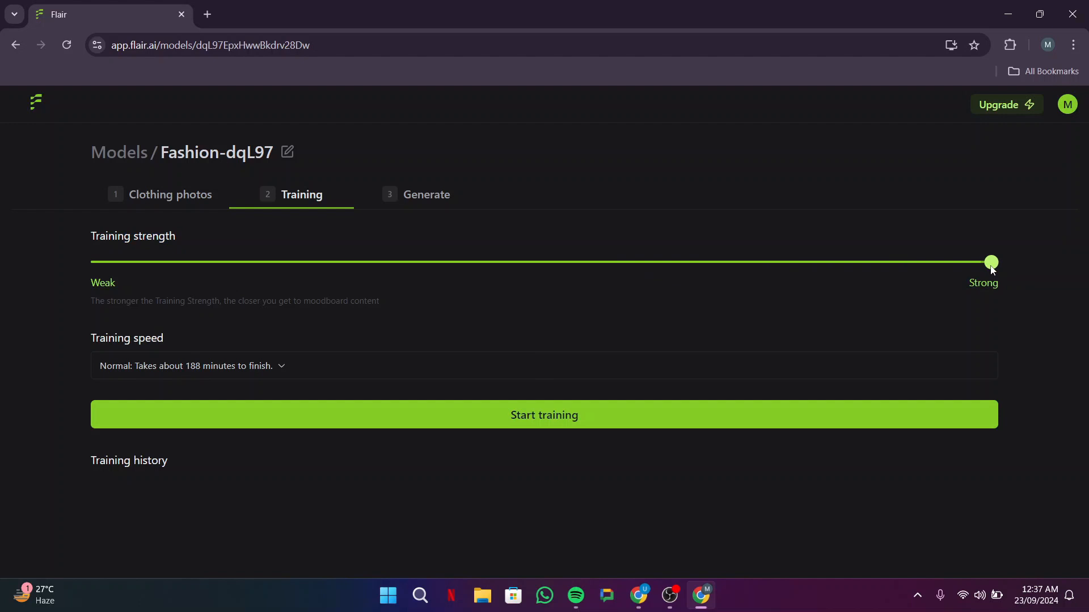
{"action": "left_click_drag", "start_coordinate": [992, 270], "coordinate": [580, 267]}
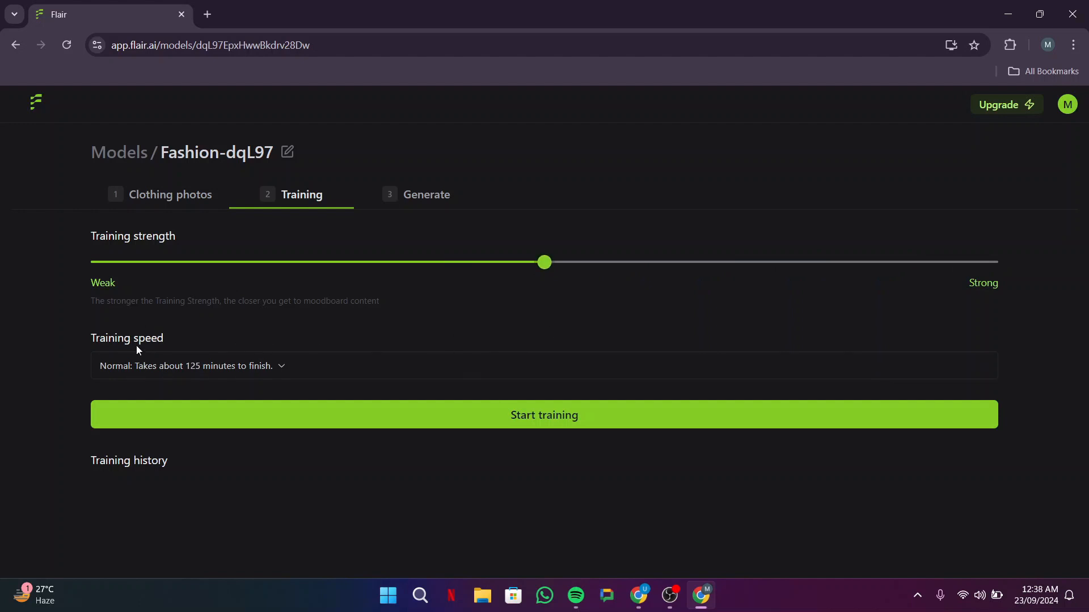
Step: Try to start training the model with the Fast training speed
{"action": "left_click", "coordinate": [261, 366]}
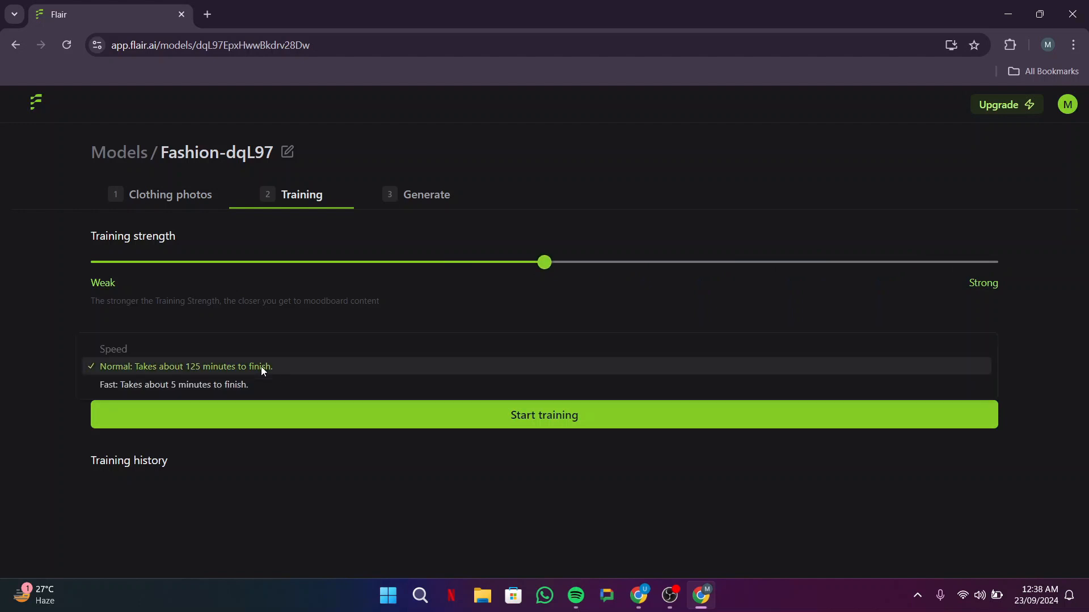
{"action": "left_click", "coordinate": [200, 385]}
{"action": "left_click", "coordinate": [566, 418]}
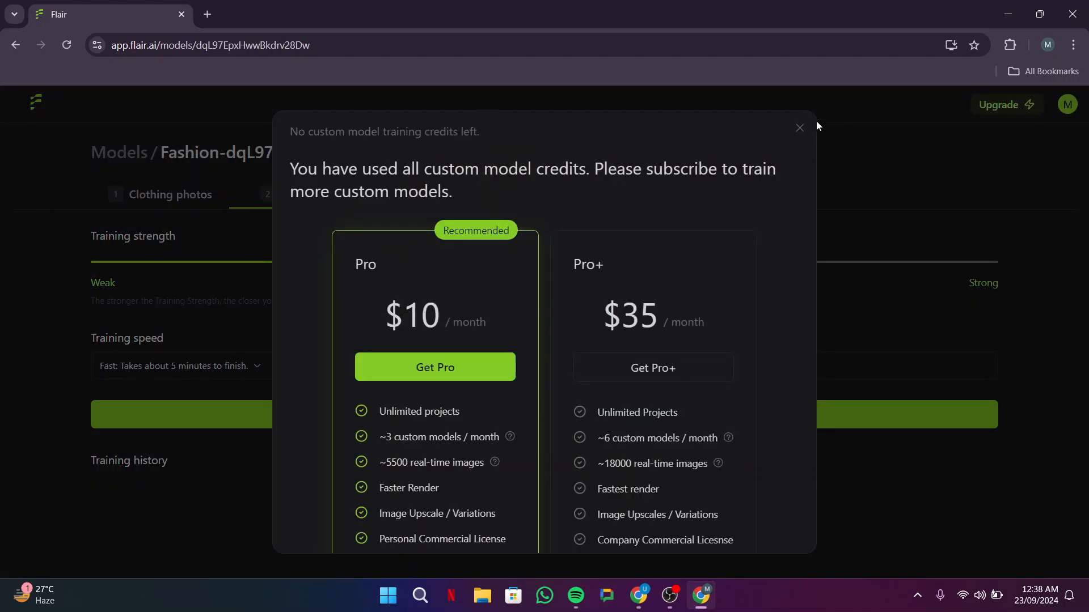
{"action": "left_click", "coordinate": [800, 129]}
Step: Set the training speed to Normal and start training the model
{"action": "left_click", "coordinate": [283, 369]}
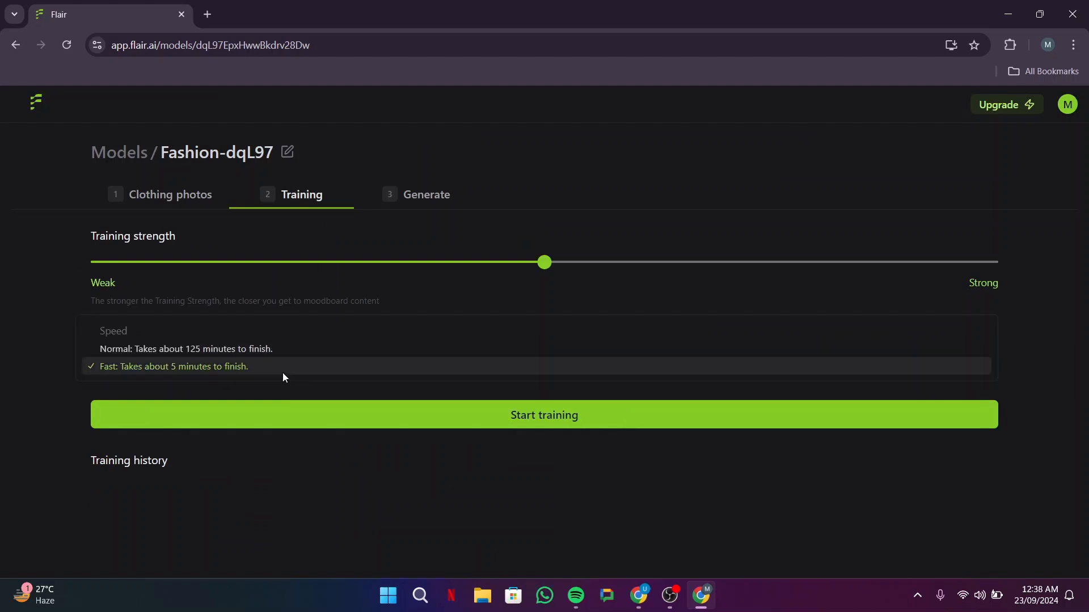
{"action": "left_click", "coordinate": [173, 349]}
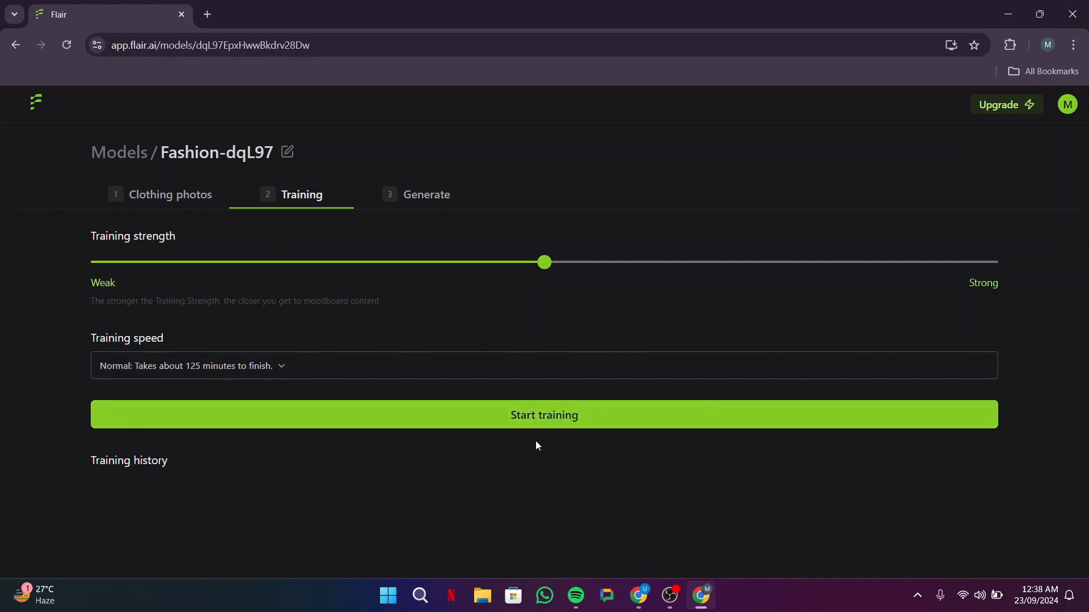
{"action": "left_click", "coordinate": [549, 413]}
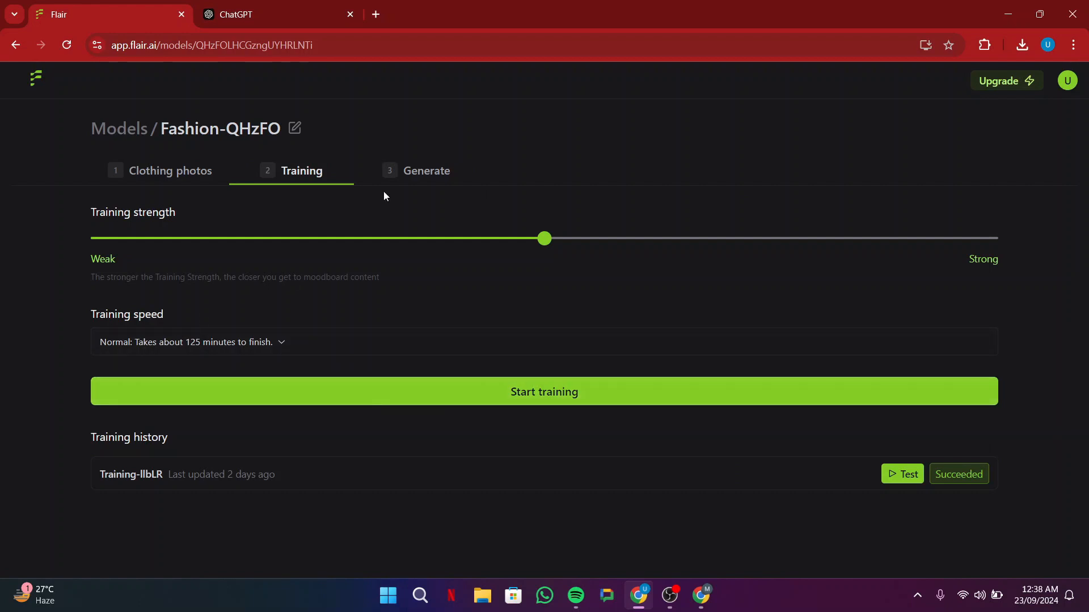
Step: Open image generation for the trained t-shirt model and correct the prompt's first word to "photo"
{"action": "left_click", "coordinate": [409, 176]}
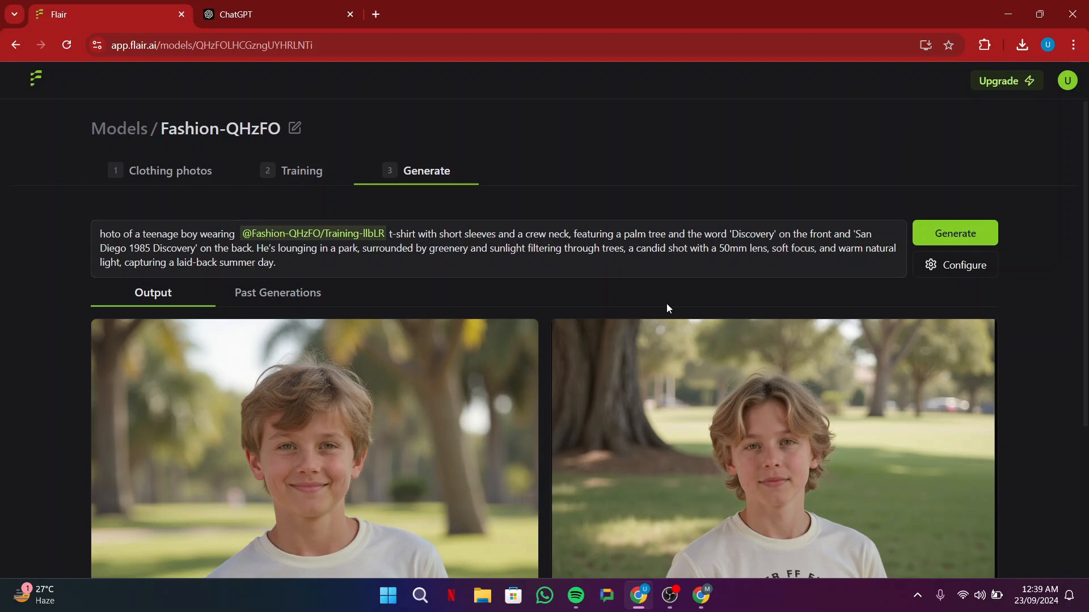
{"action": "scroll", "coordinate": [611, 315], "scroll_direction": "down", "scroll_amount": 2}
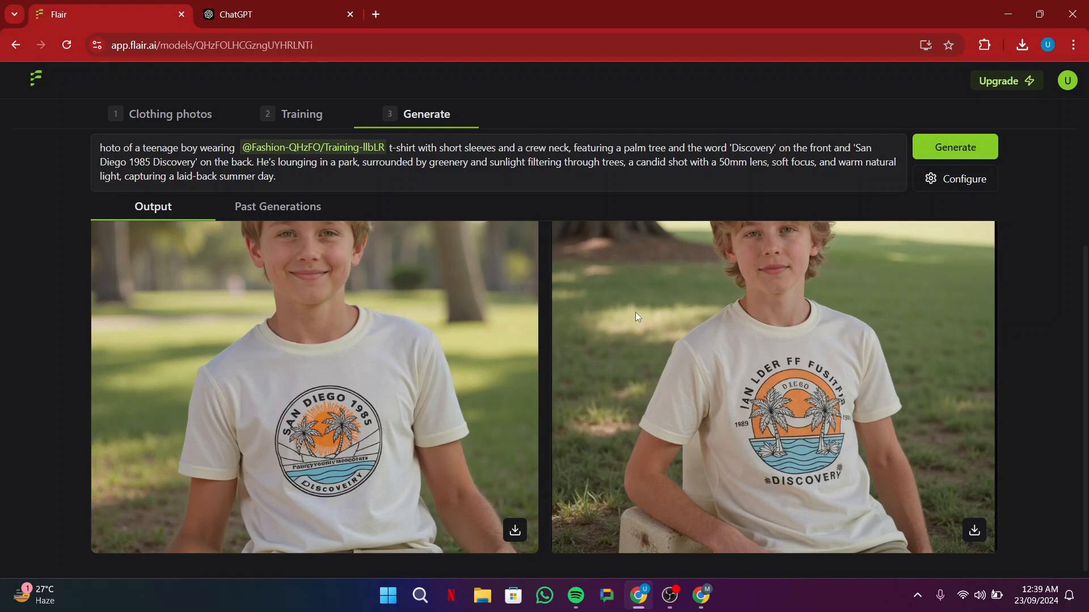
{"action": "left_click", "coordinate": [102, 148]}
{"action": "type", "text": "p"}
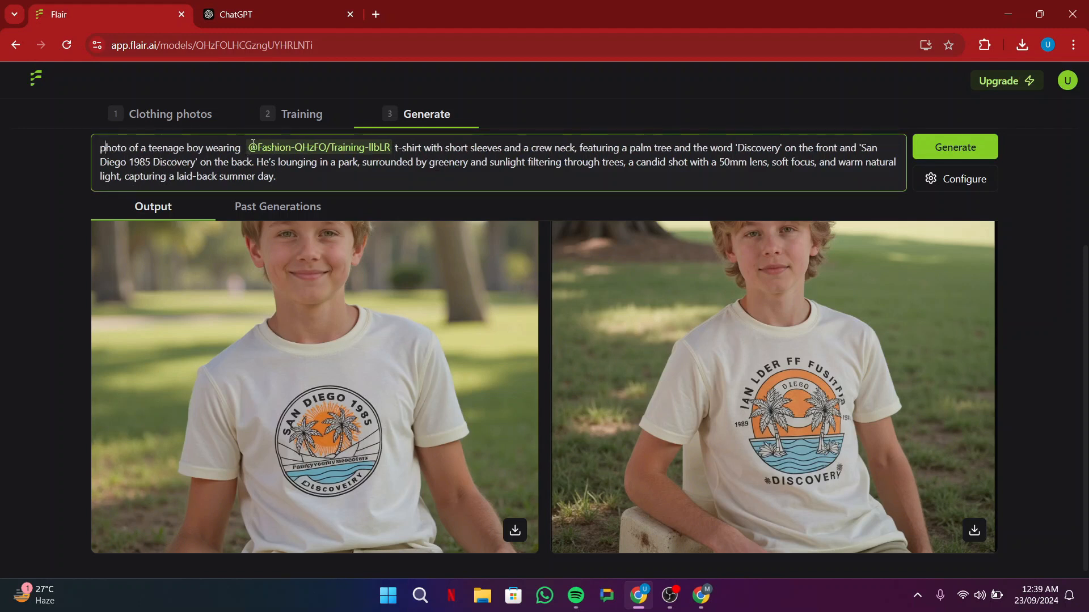
{"action": "left_click_drag", "start_coordinate": [249, 147], "coordinate": [386, 149]}
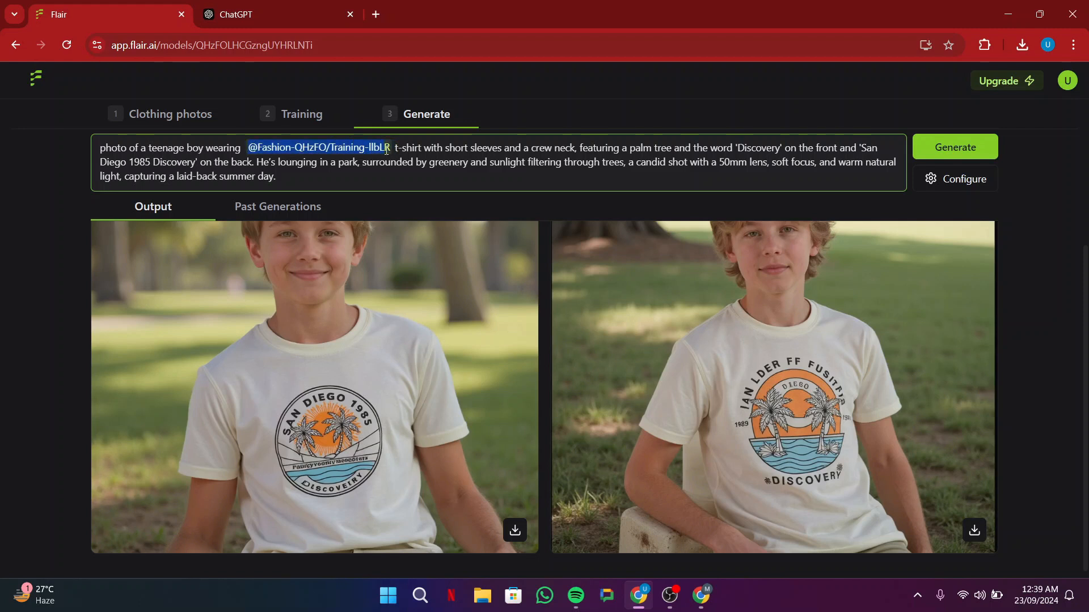
{"action": "left_click", "coordinate": [402, 148]}
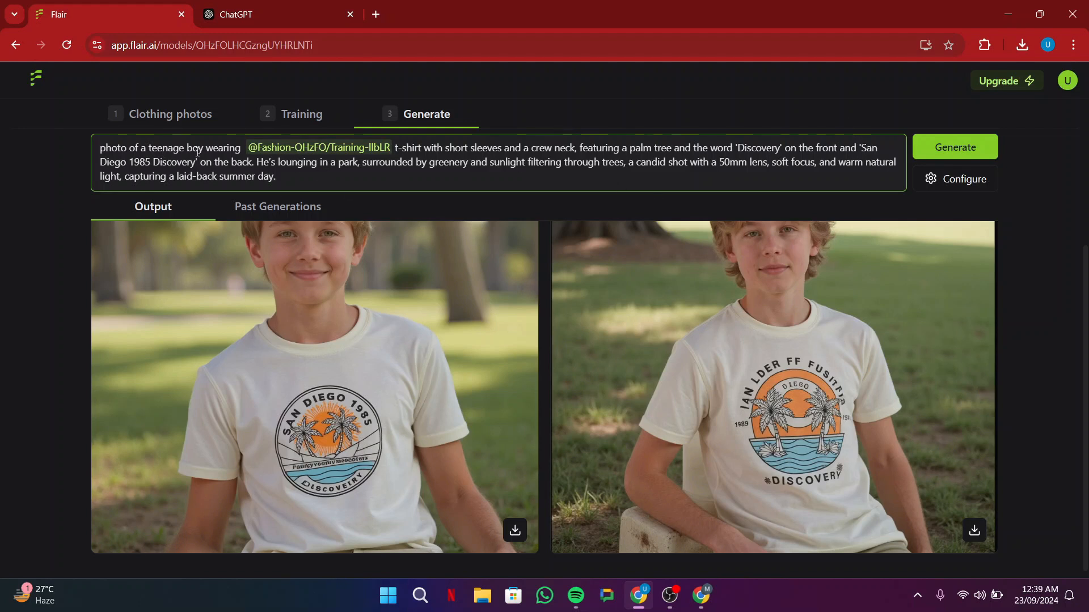
Step: Download the two generated images of the boy in the park and inspect the face and shirt print up close
{"action": "left_click", "coordinate": [515, 530]}
{"action": "scroll", "coordinate": [553, 330], "scroll_direction": "up", "scroll_amount": 5}
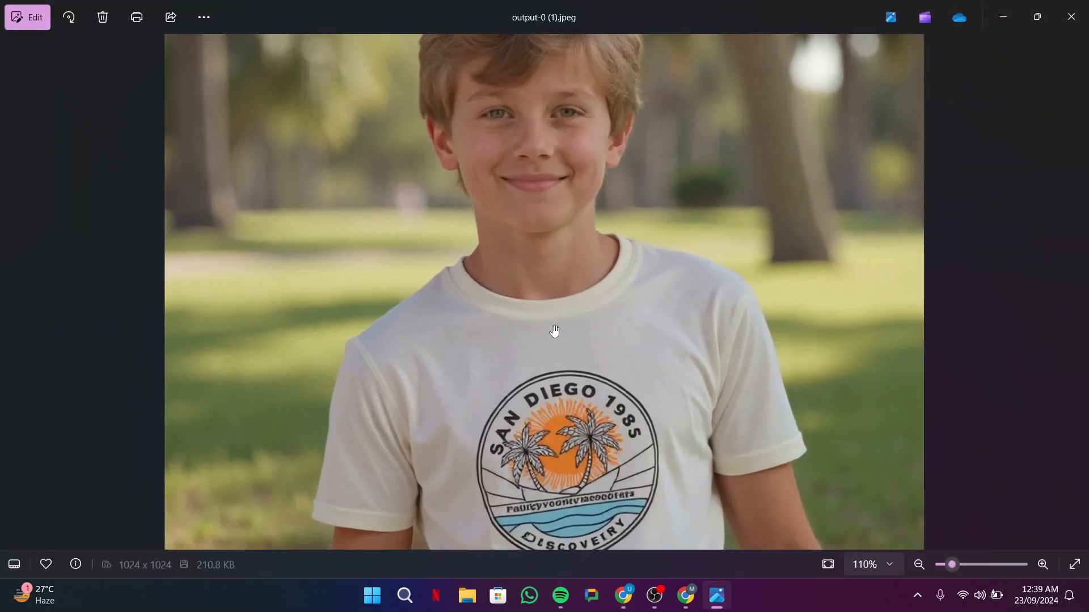
{"action": "scroll", "coordinate": [554, 323], "scroll_direction": "down", "scroll_amount": 4}
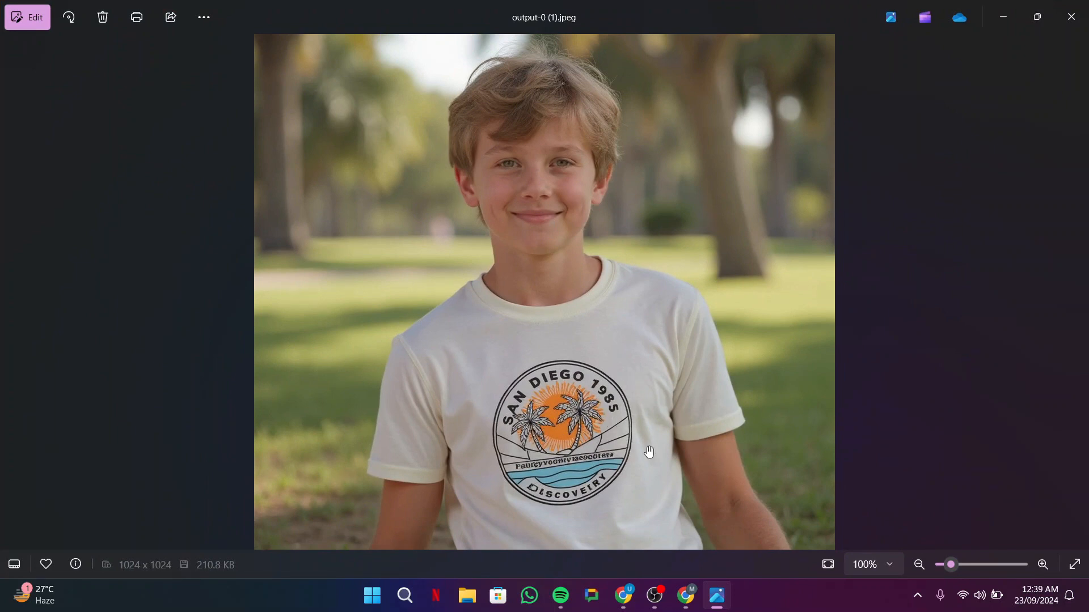
{"action": "scroll", "coordinate": [571, 226], "scroll_direction": "up", "scroll_amount": 6}
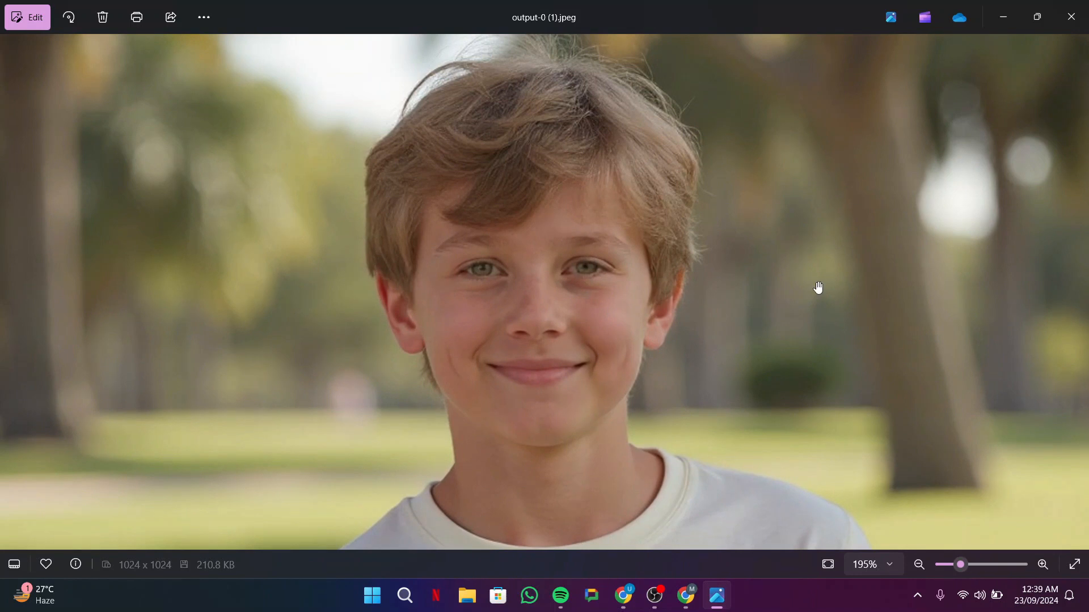
{"action": "scroll", "coordinate": [625, 347], "scroll_direction": "down", "scroll_amount": 1}
{"action": "scroll", "coordinate": [625, 347], "scroll_direction": "down", "scroll_amount": 4}
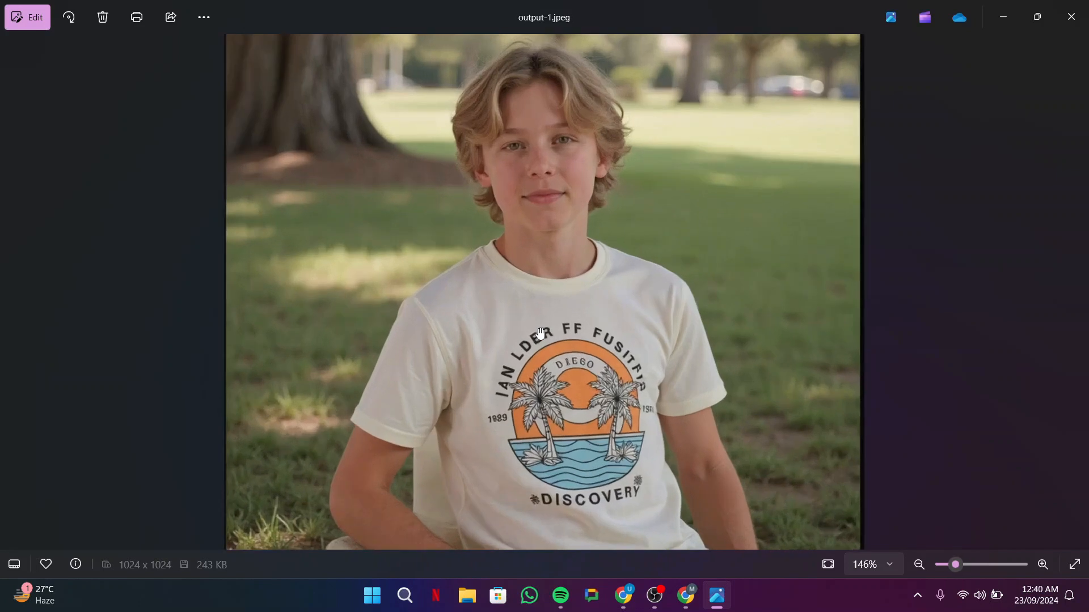
{"action": "left_click_drag", "start_coordinate": [541, 333], "coordinate": [591, 357]}
{"action": "scroll", "coordinate": [620, 316], "scroll_direction": "down", "scroll_amount": 4}
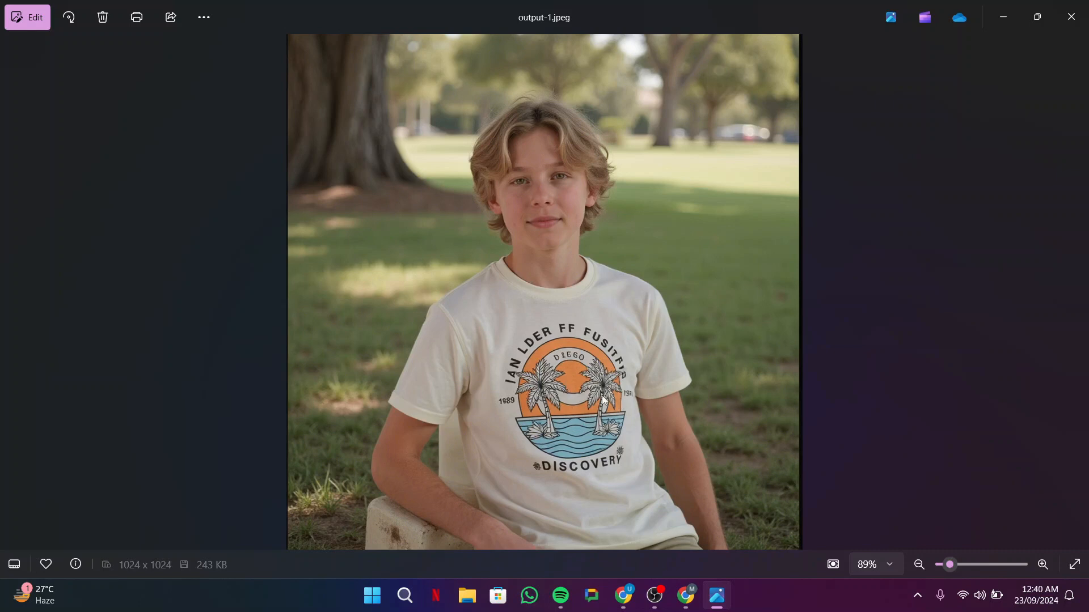
Step: Close the image preview and review the request in ChatGPT asking for variations of the t-shirt prompt
{"action": "left_click", "coordinate": [1071, 18]}
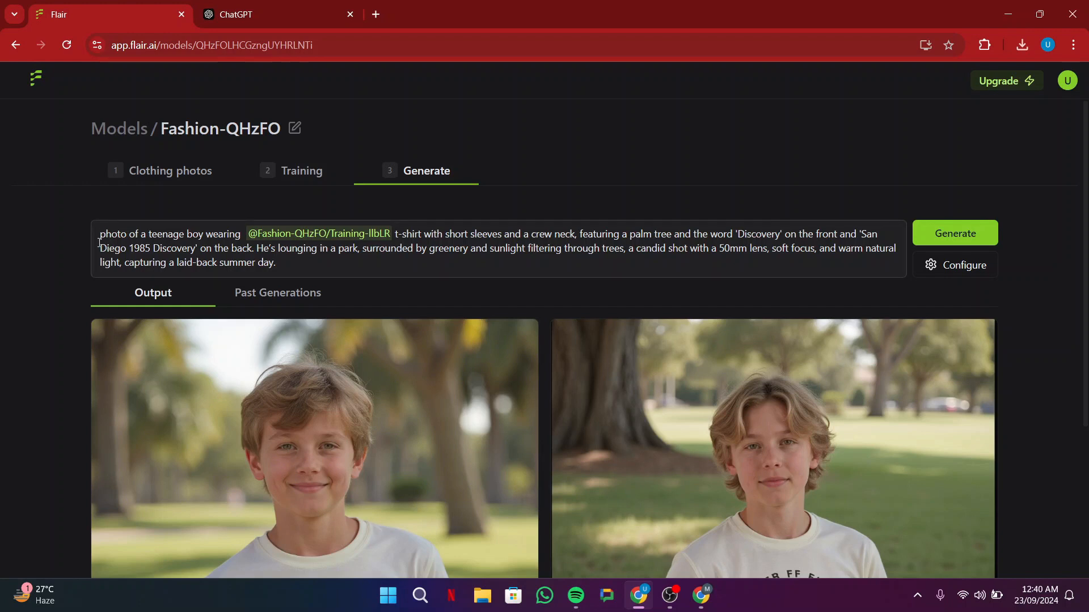
{"action": "left_click_drag", "start_coordinate": [100, 238], "coordinate": [380, 267]}
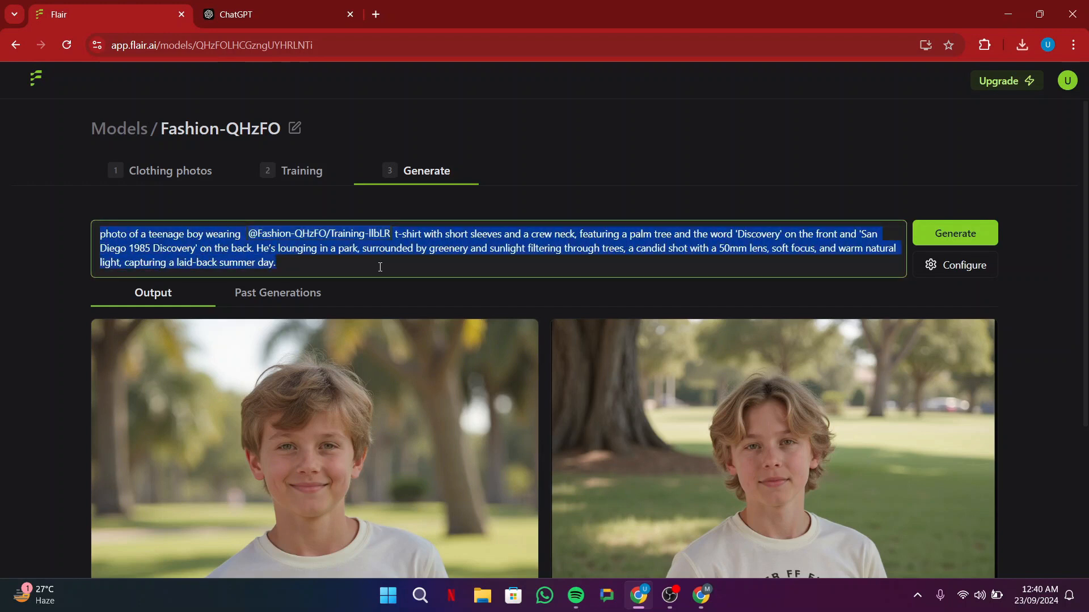
{"action": "left_click", "coordinate": [254, 8]}
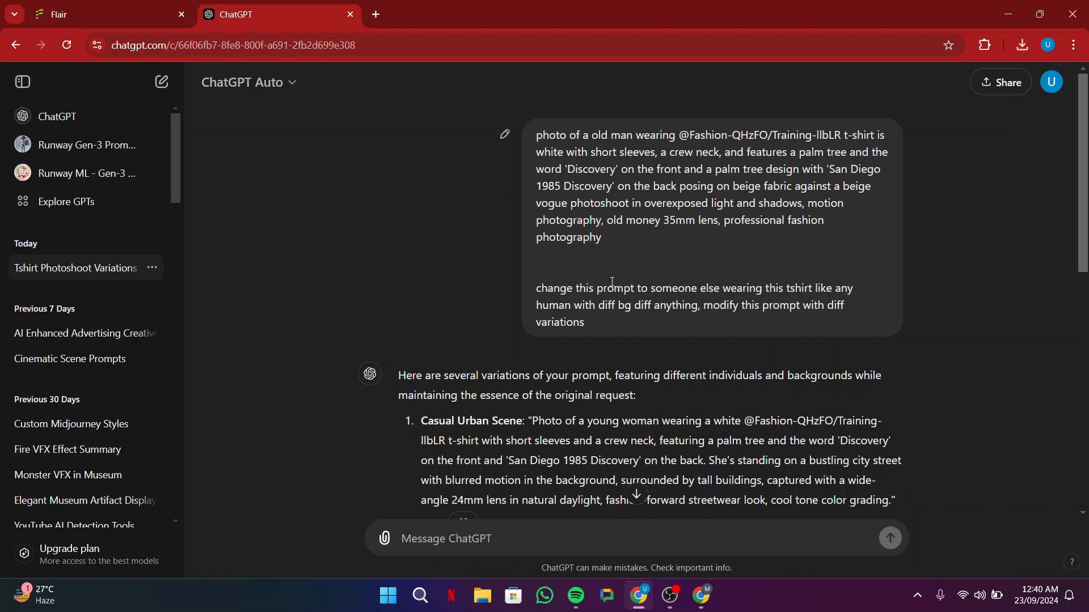
{"action": "left_click_drag", "start_coordinate": [554, 288], "coordinate": [759, 288]}
{"action": "left_click", "coordinate": [824, 287]}
{"action": "scroll", "coordinate": [591, 322], "scroll_direction": "down", "scroll_amount": 3}
{"action": "scroll", "coordinate": [403, 304], "scroll_direction": "down", "scroll_amount": 5}
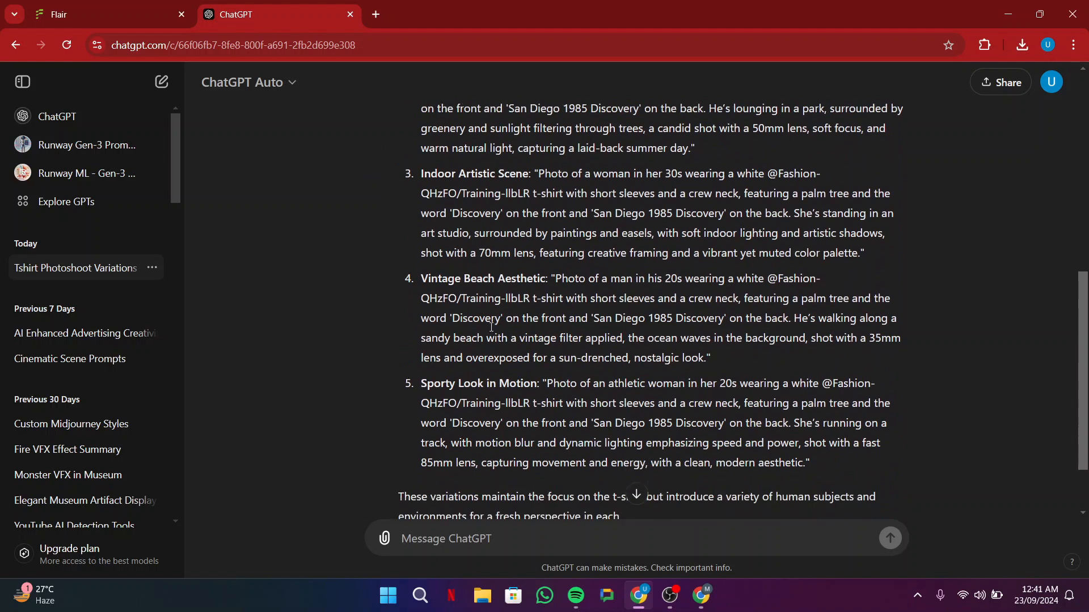
Step: Look through ChatGPT's scene variations, copy the full Indoor Artistic Scene prompt and return to Flair
{"action": "scroll", "coordinate": [535, 265], "scroll_direction": "up", "scroll_amount": 6}
{"action": "left_click_drag", "start_coordinate": [417, 234], "coordinate": [522, 232]}
{"action": "left_click_drag", "start_coordinate": [421, 338], "coordinate": [533, 339]}
{"action": "scroll", "coordinate": [453, 363], "scroll_direction": "down", "scroll_amount": 1}
{"action": "left_click_drag", "start_coordinate": [437, 372], "coordinate": [504, 371]}
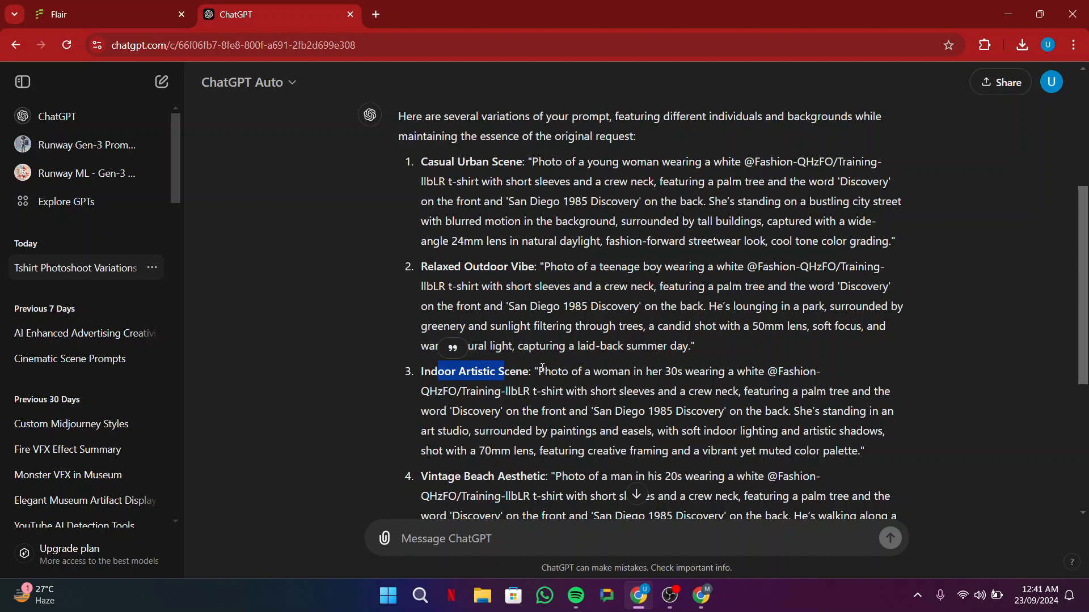
{"action": "left_click_drag", "start_coordinate": [540, 372], "coordinate": [842, 448]}
{"action": "key", "text": "ctrl+c"}
{"action": "key", "text": "ctrl+shift+Tab"}
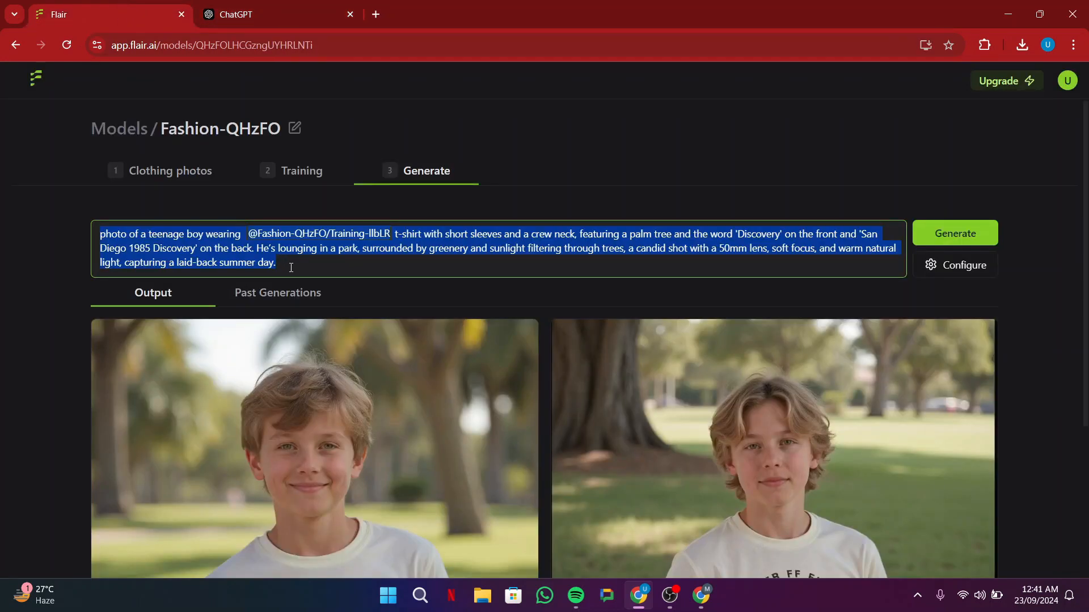
Step: Replace the prompt with the copied art studio text, moving "Photo of a woman in her 30s wearing a white" ahead of the highlighted model tag
{"action": "left_click", "coordinate": [290, 265]}
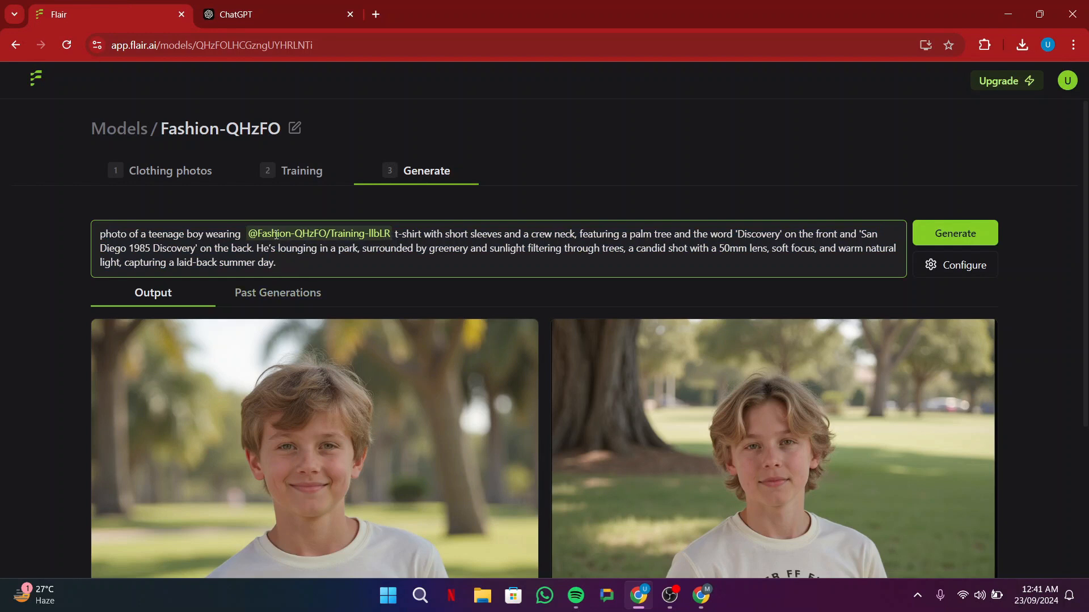
{"action": "left_click_drag", "start_coordinate": [396, 235], "coordinate": [433, 269]}
{"action": "key", "text": "ctrl+v"}
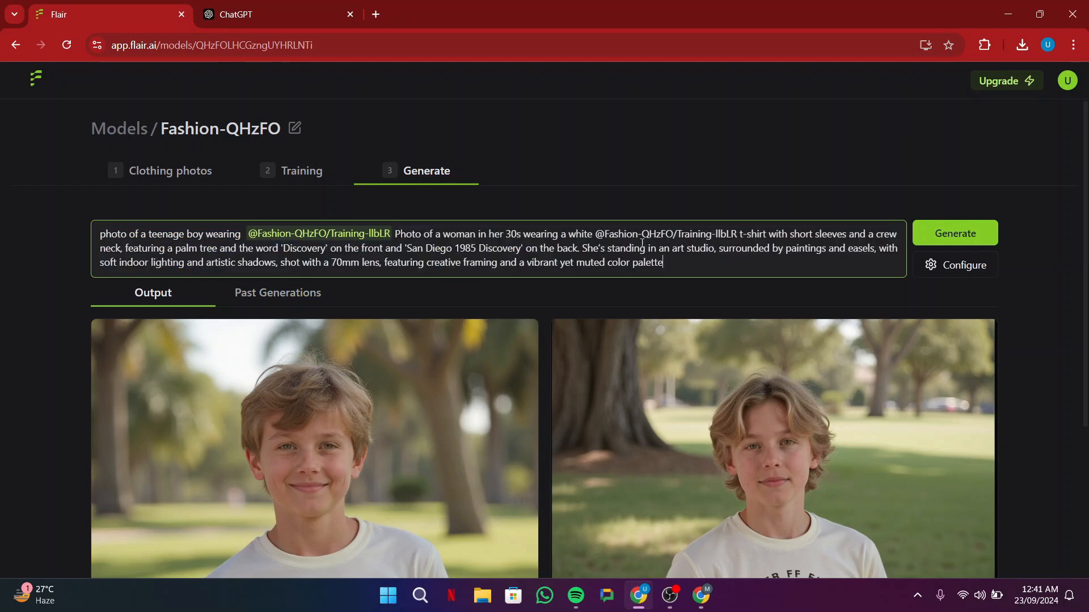
{"action": "left_click_drag", "start_coordinate": [594, 235], "coordinate": [395, 235]}
{"action": "key", "text": "BackSpace"}
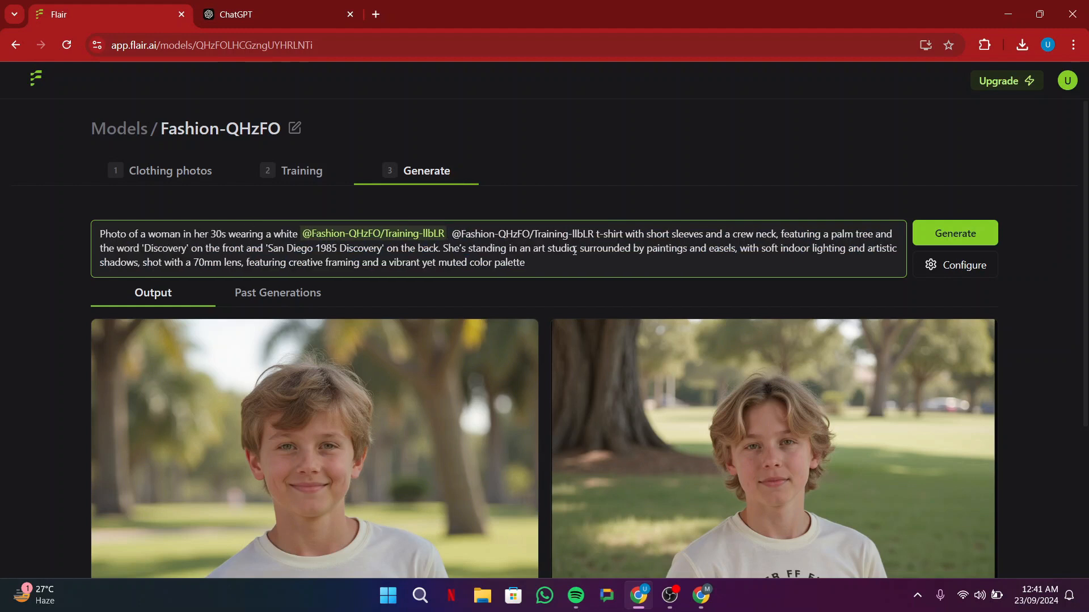
Step: Delete the duplicate plain-text model tag from the prompt and generate the art studio images
{"action": "left_click_drag", "start_coordinate": [455, 234], "coordinate": [599, 233]}
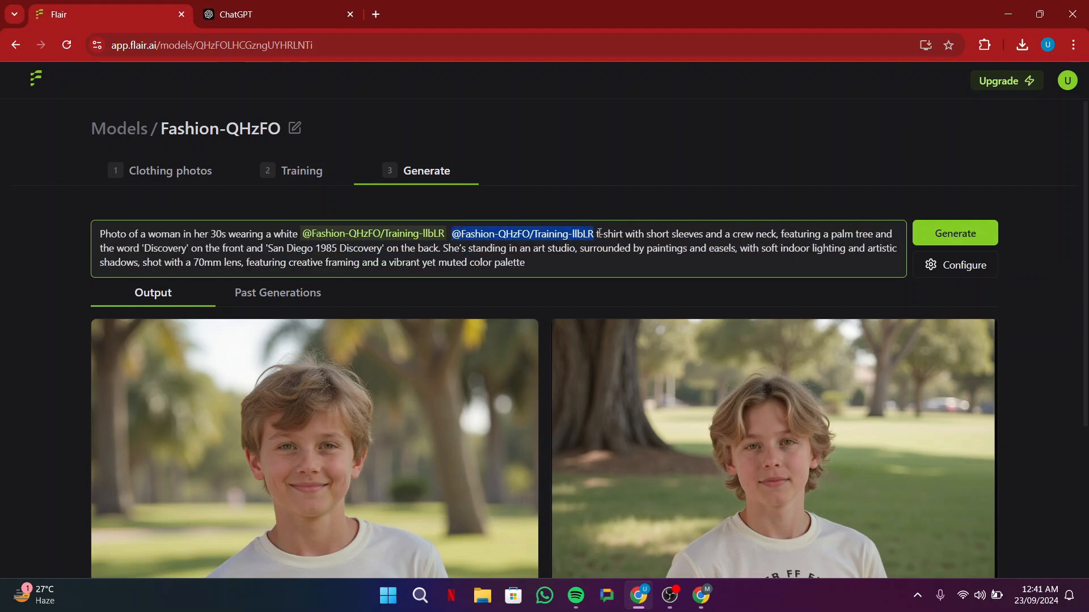
{"action": "key", "text": "BackSpace"}
{"action": "left_click", "coordinate": [953, 238]}
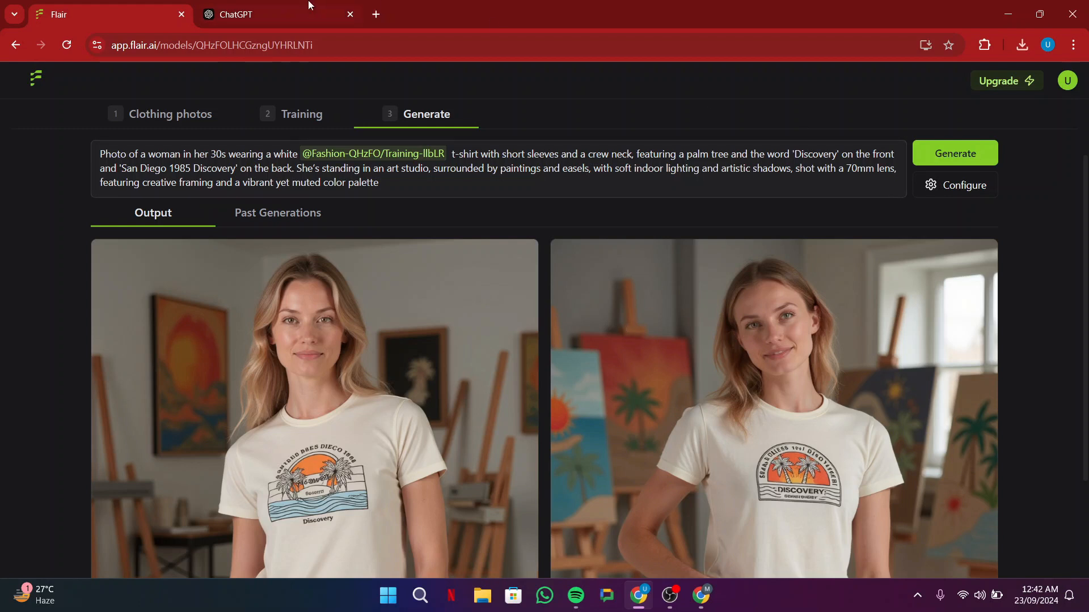
Step: Copy the Vintage Beach Aesthetic prompt from ChatGPT and return to Flair
{"action": "left_click", "coordinate": [246, 8]}
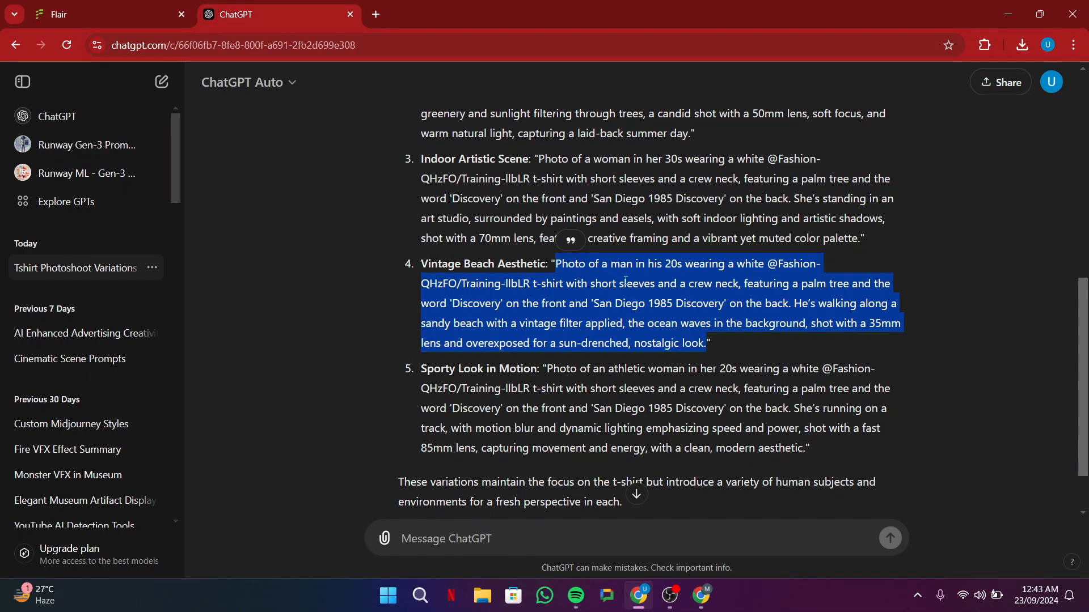
{"action": "scroll", "coordinate": [473, 323], "scroll_direction": "up", "scroll_amount": 3}
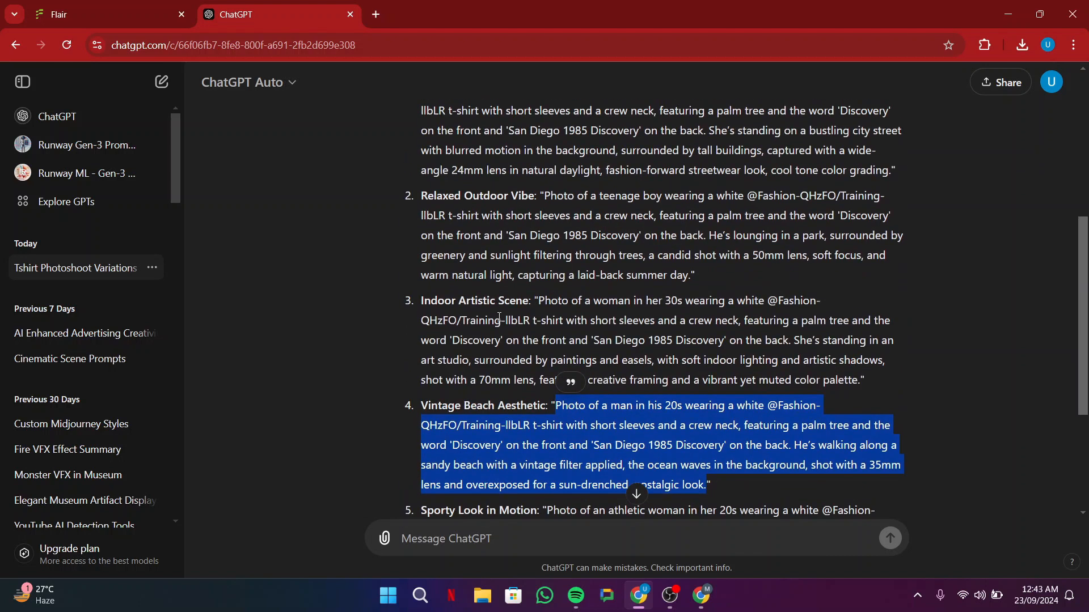
{"action": "left_click", "coordinate": [104, 2]}
Step: Open a new fashion model and upload the four photos of the green shirt-and-pants outfit from the t shirts folder
{"action": "left_click", "coordinate": [974, 521]}
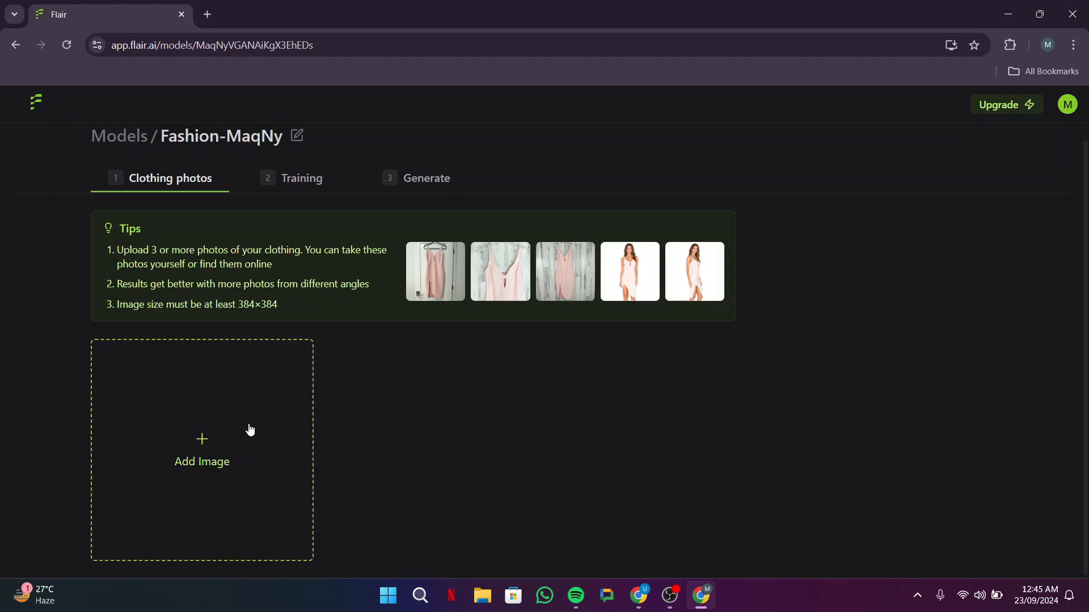
{"action": "left_click", "coordinate": [262, 413]}
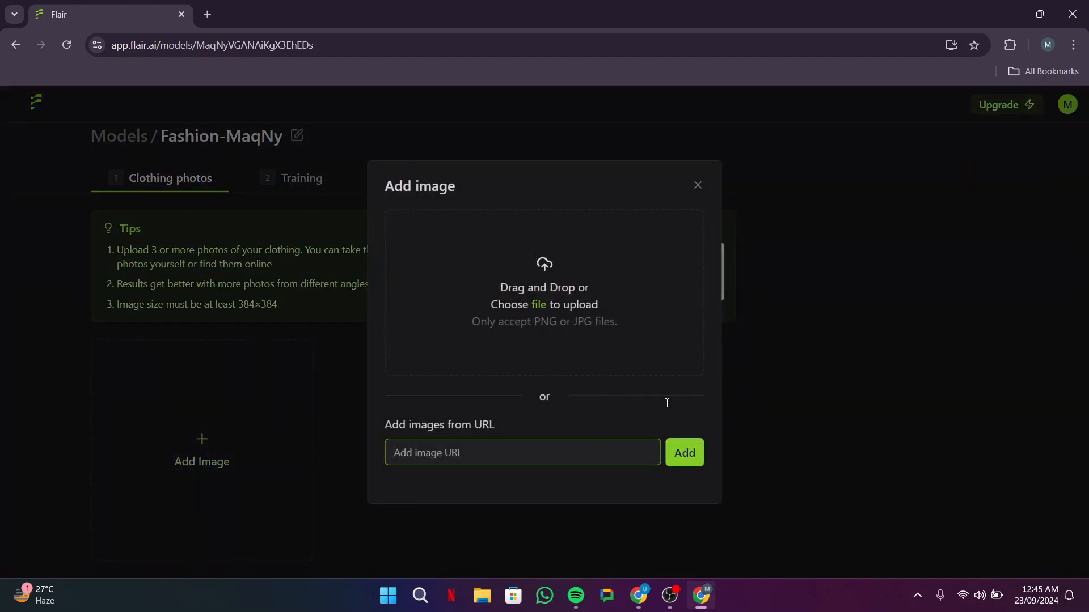
{"action": "left_click", "coordinate": [559, 286]}
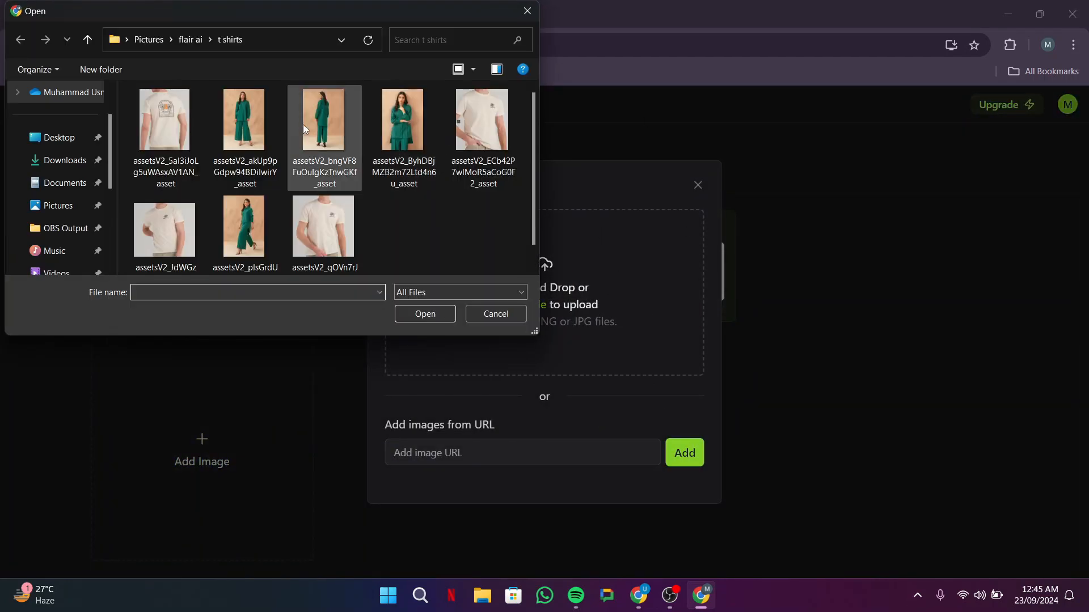
{"action": "left_click", "coordinate": [256, 111]}
{"action": "left_click", "coordinate": [326, 122], "text": "ctrl"}
{"action": "left_click", "coordinate": [395, 127], "text": "ctrl"}
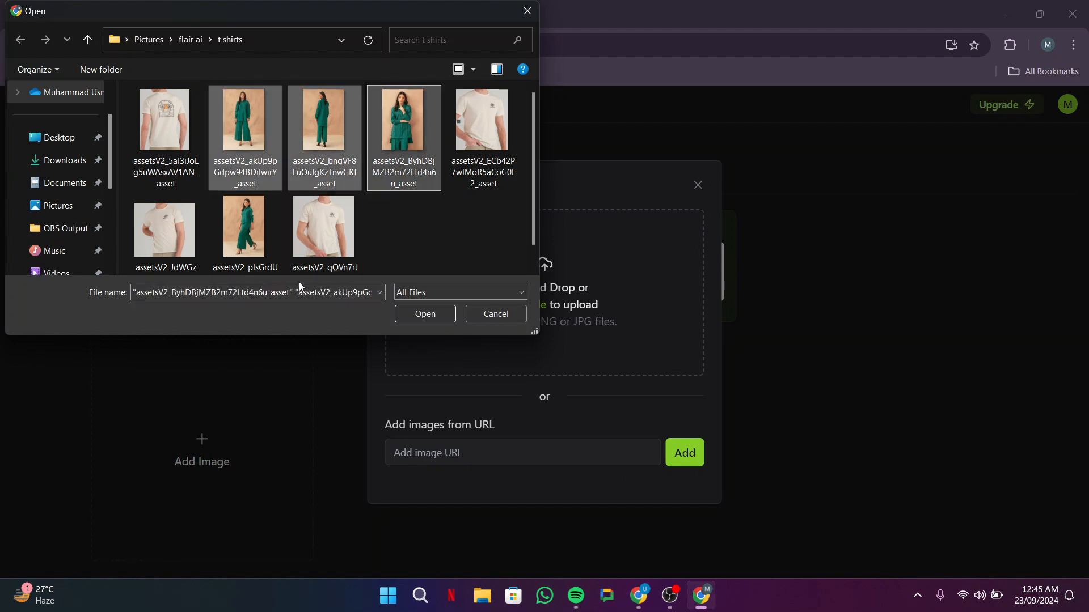
{"action": "left_click", "coordinate": [256, 245], "text": "ctrl"}
{"action": "left_click", "coordinate": [424, 313]}
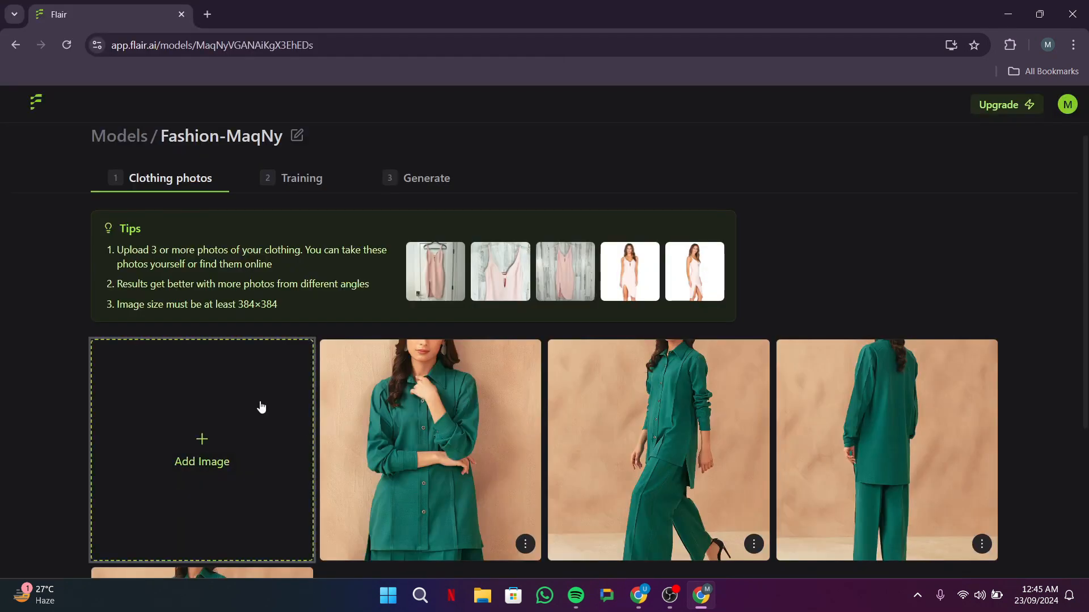
Step: Check the uploaded outfit photos and start training the model at the Normal training speed
{"action": "scroll", "coordinate": [283, 396], "scroll_direction": "down", "scroll_amount": 4}
{"action": "scroll", "coordinate": [401, 394], "scroll_direction": "up", "scroll_amount": 4}
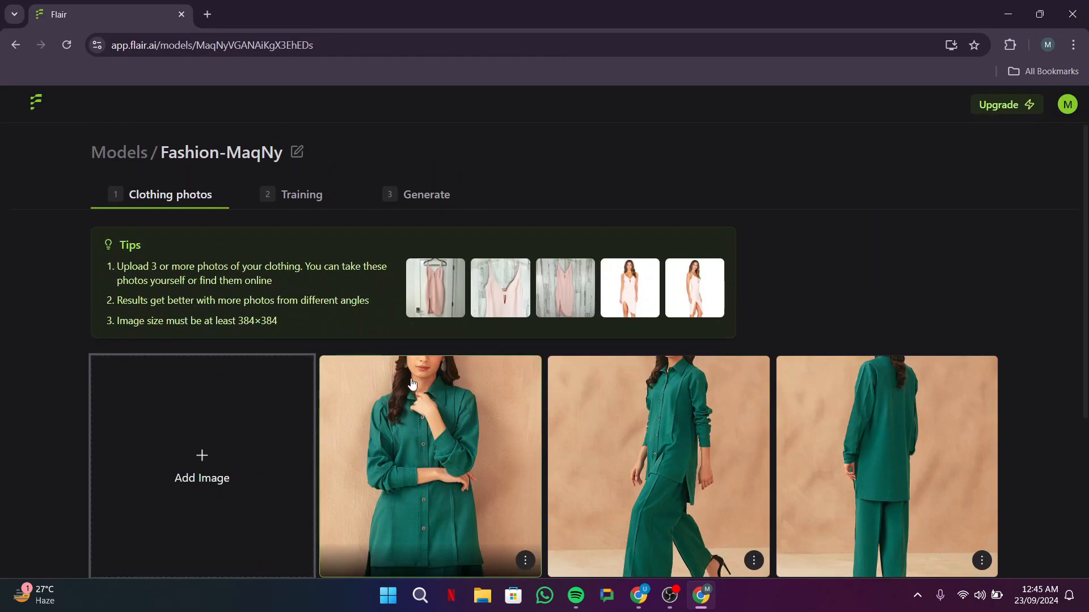
{"action": "scroll", "coordinate": [401, 445], "scroll_direction": "down", "scroll_amount": 4}
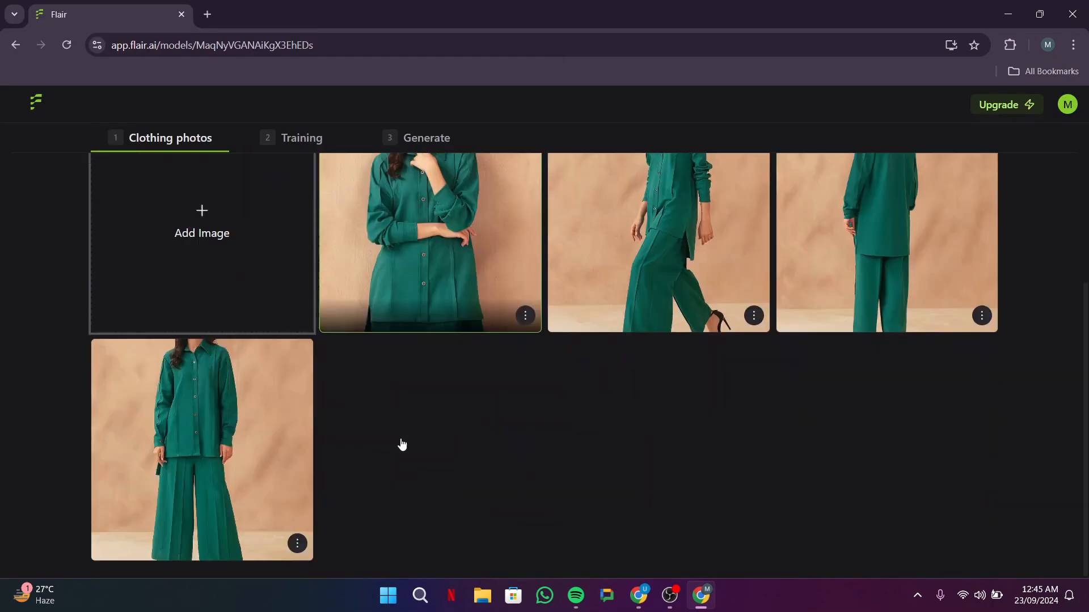
{"action": "left_click", "coordinate": [295, 140]}
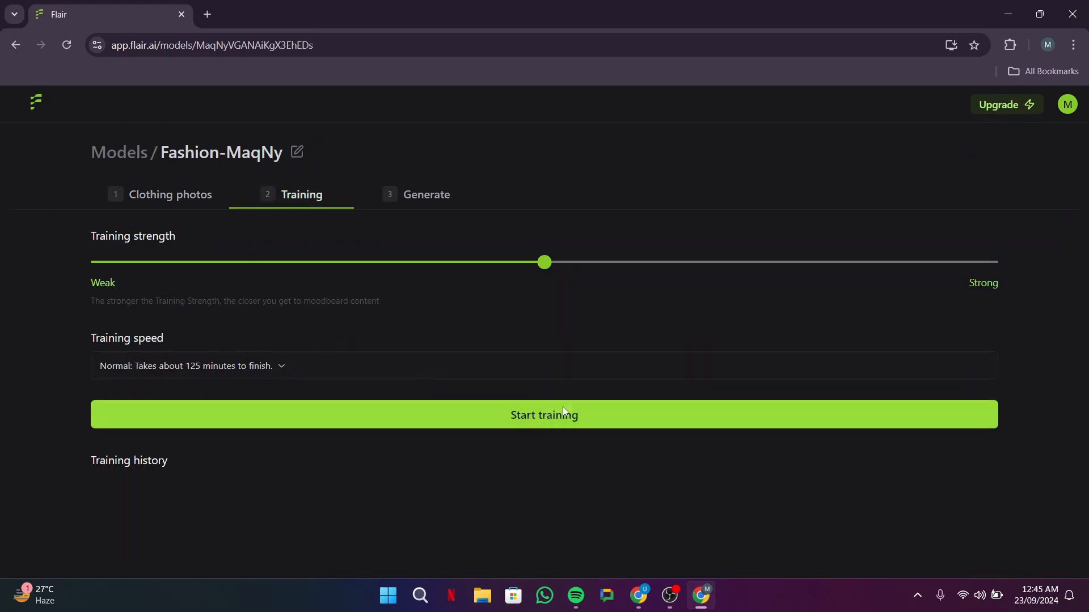
{"action": "left_click", "coordinate": [550, 420]}
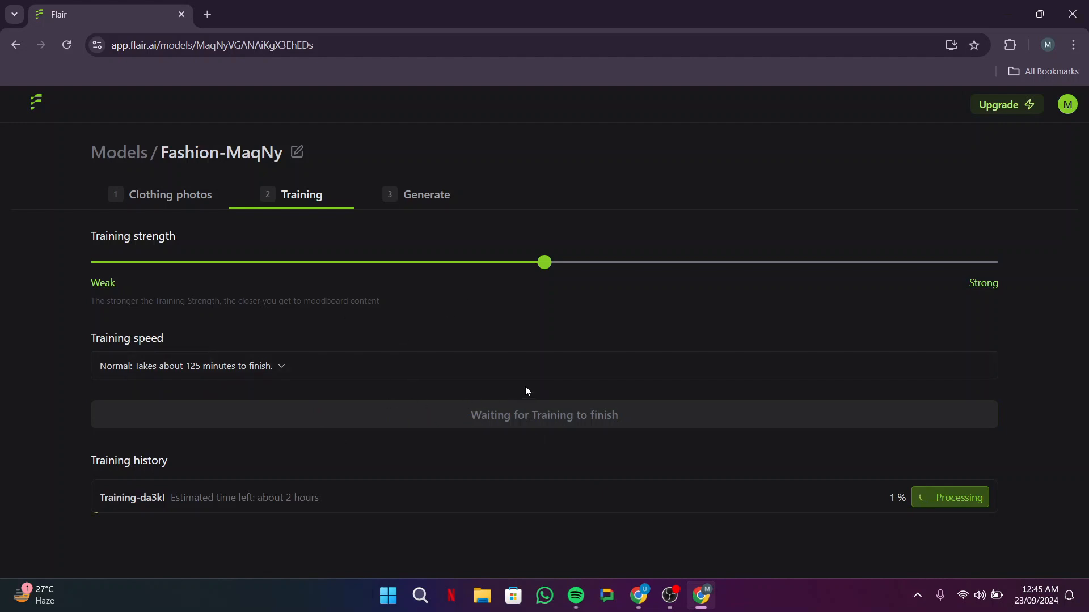
Step: Switch to the already trained Fashion-eouzi model and generate images of a woman wearing the teal shirt and pants set
{"action": "key", "text": "alt+Tab"}
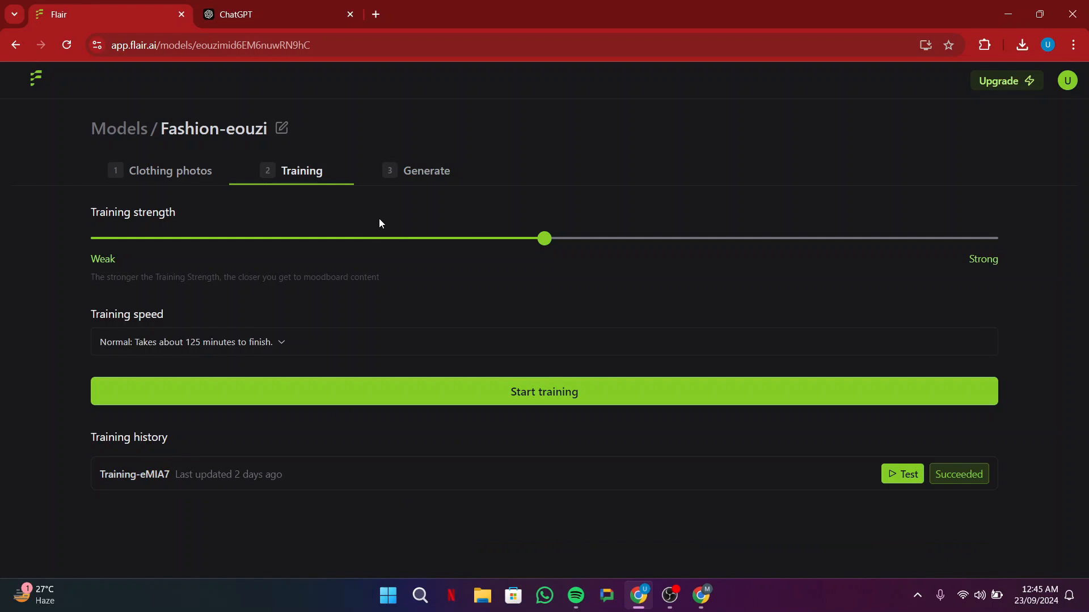
{"action": "left_click", "coordinate": [424, 170]}
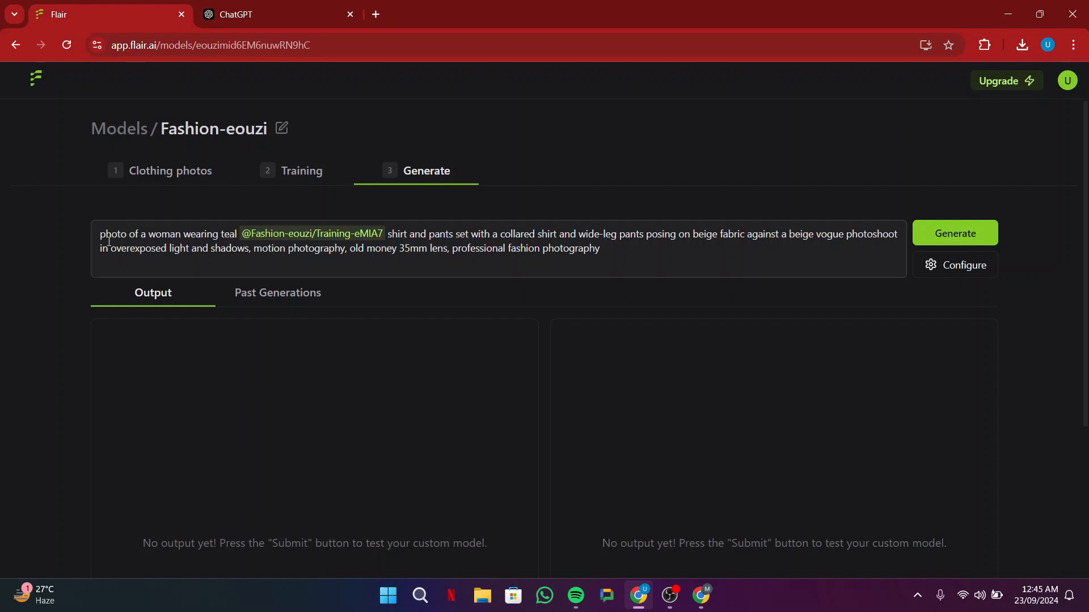
{"action": "left_click", "coordinate": [948, 230]}
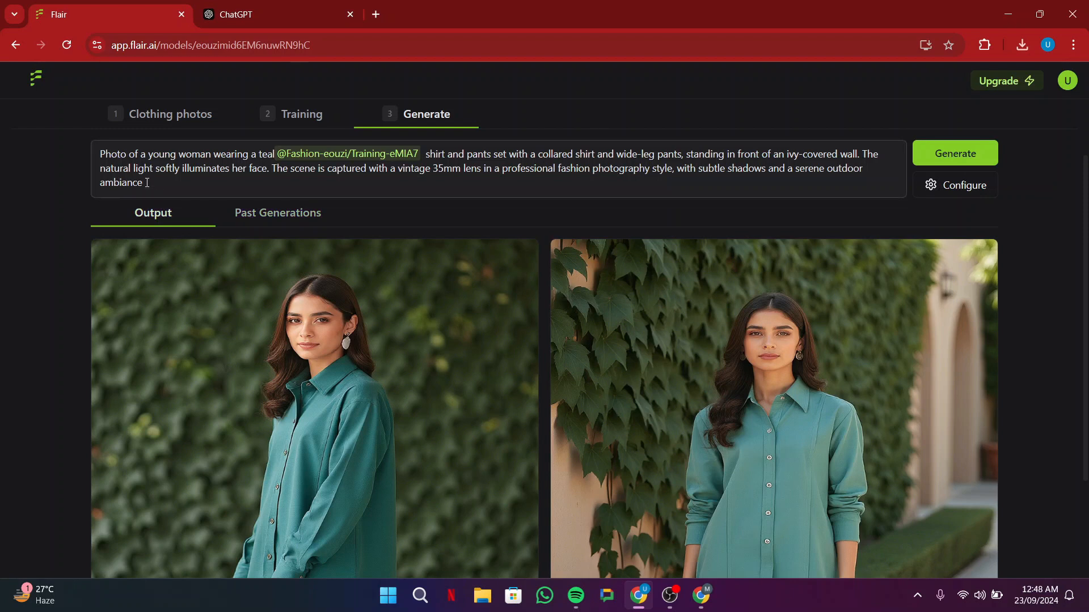
Step: Review ChatGPT's variations of the teal outfit prompt and copy Variation 2, the woman with short curly hair in a minimalist studio
{"action": "left_click_drag", "start_coordinate": [147, 183], "coordinate": [89, 158]}
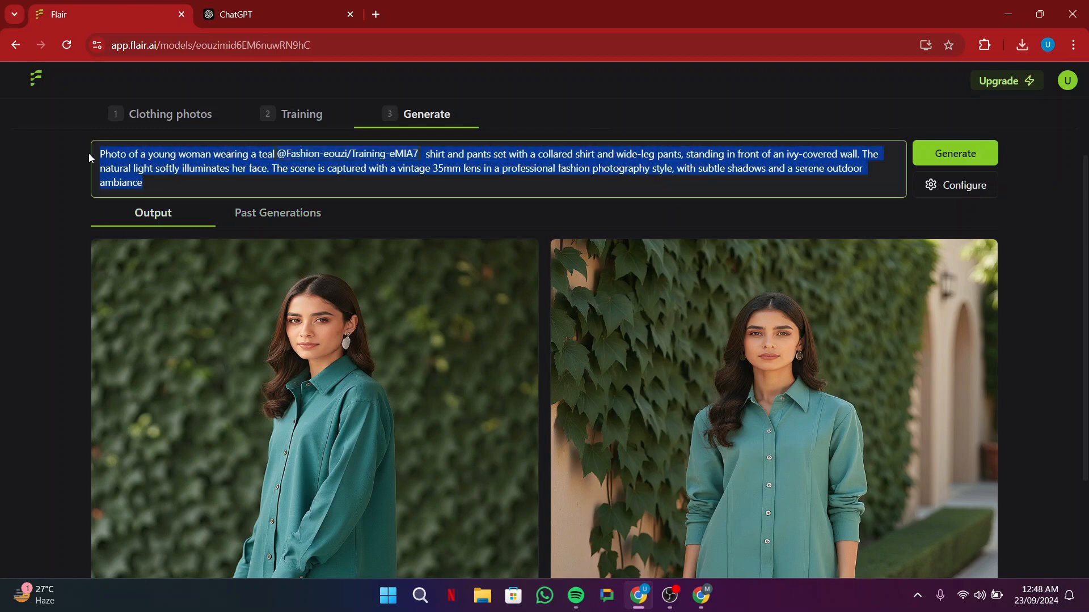
{"action": "left_click", "coordinate": [311, 8]}
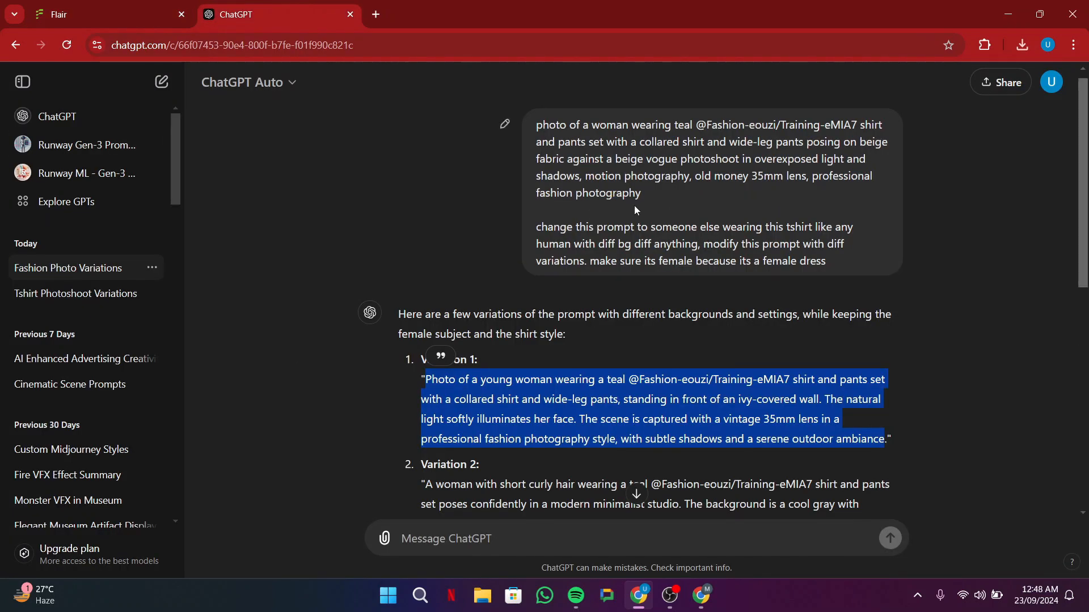
{"action": "left_click", "coordinate": [557, 191]}
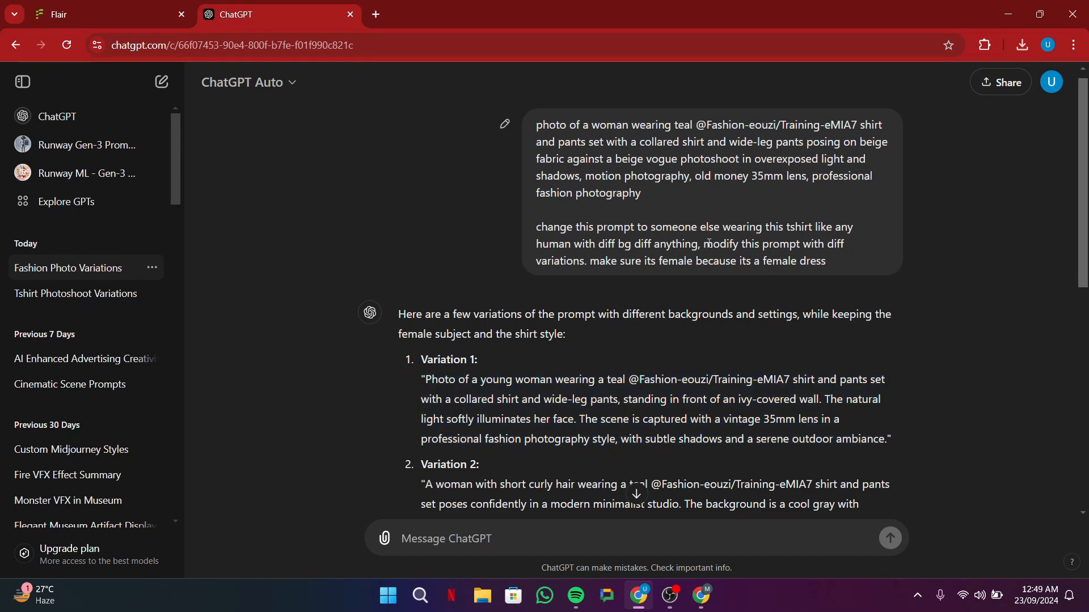
{"action": "scroll", "coordinate": [533, 393], "scroll_direction": "down", "scroll_amount": 8}
{"action": "scroll", "coordinate": [520, 332], "scroll_direction": "up", "scroll_amount": 6}
{"action": "scroll", "coordinate": [522, 318], "scroll_direction": "down", "scroll_amount": 5}
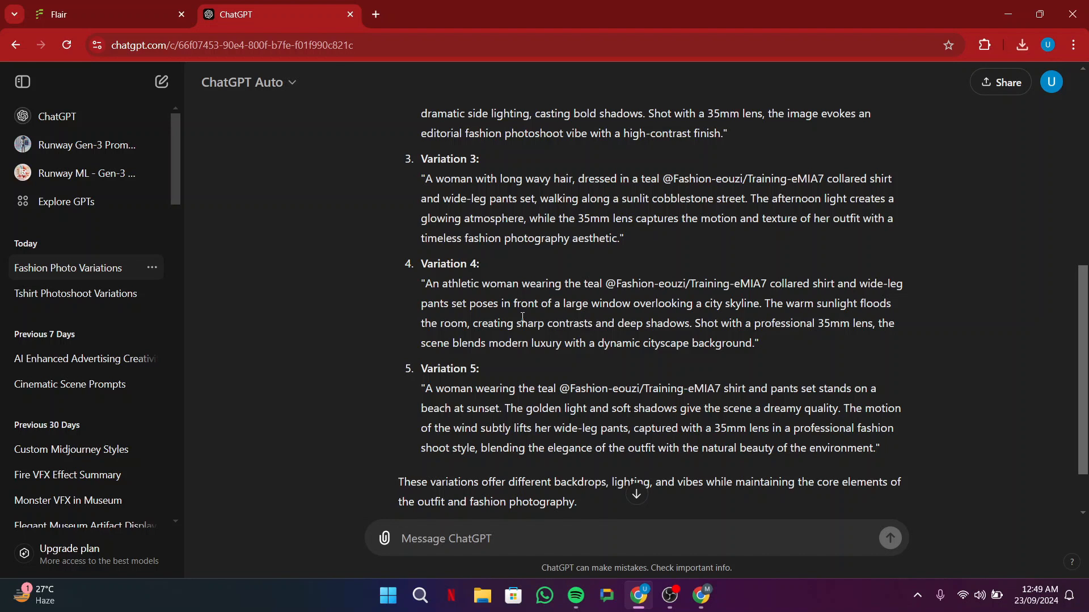
{"action": "scroll", "coordinate": [504, 203], "scroll_direction": "up", "scroll_amount": 5}
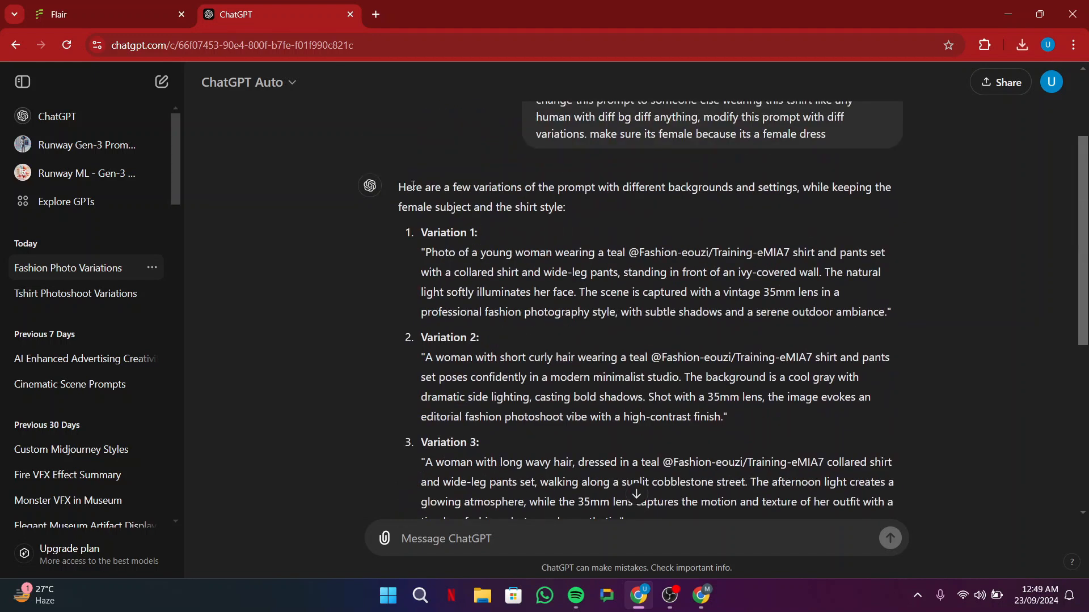
{"action": "scroll", "coordinate": [425, 239], "scroll_direction": "down", "scroll_amount": 3}
{"action": "left_click_drag", "start_coordinate": [428, 216], "coordinate": [724, 276]}
{"action": "key", "text": "ctrl+c"}
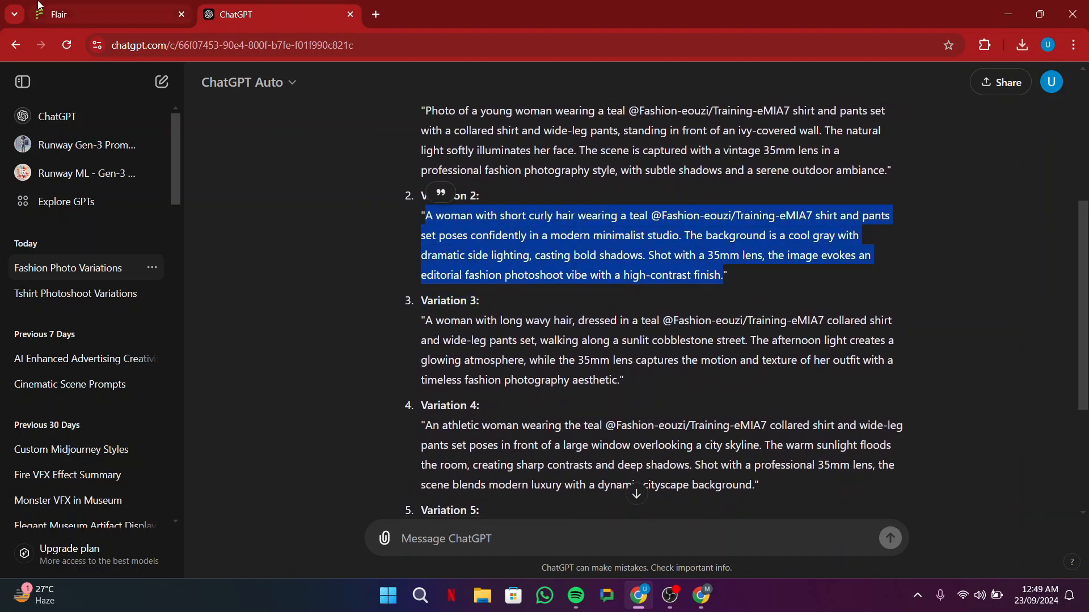
Step: Replace the Flair prompt text after the highlighted model tag with the copied Variation 2 text
{"action": "left_click", "coordinate": [100, 13]}
{"action": "left_click", "coordinate": [408, 165]}
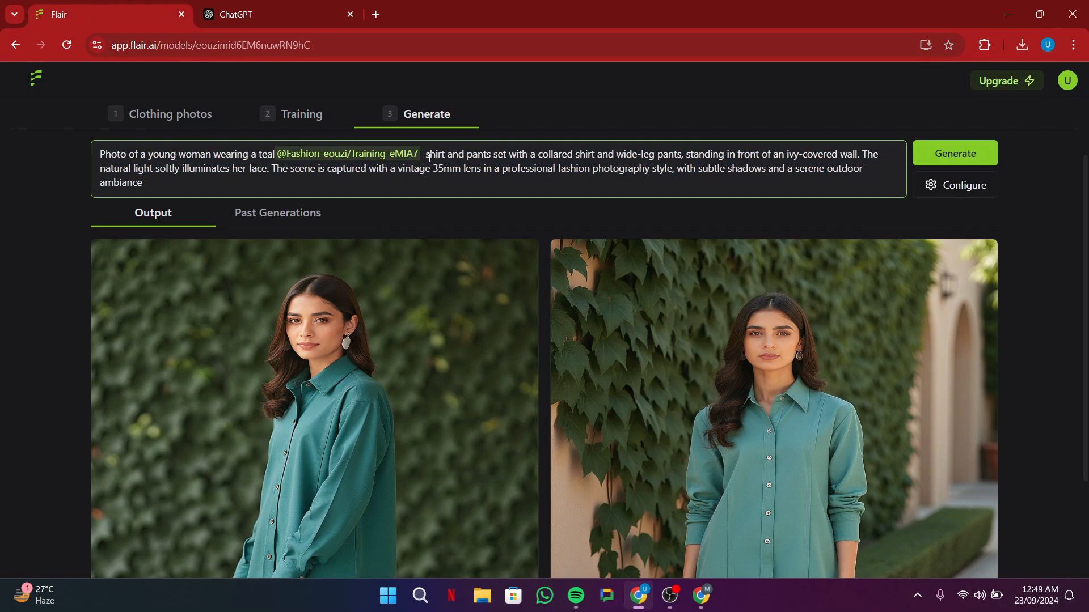
{"action": "left_click_drag", "start_coordinate": [427, 154], "coordinate": [459, 179]}
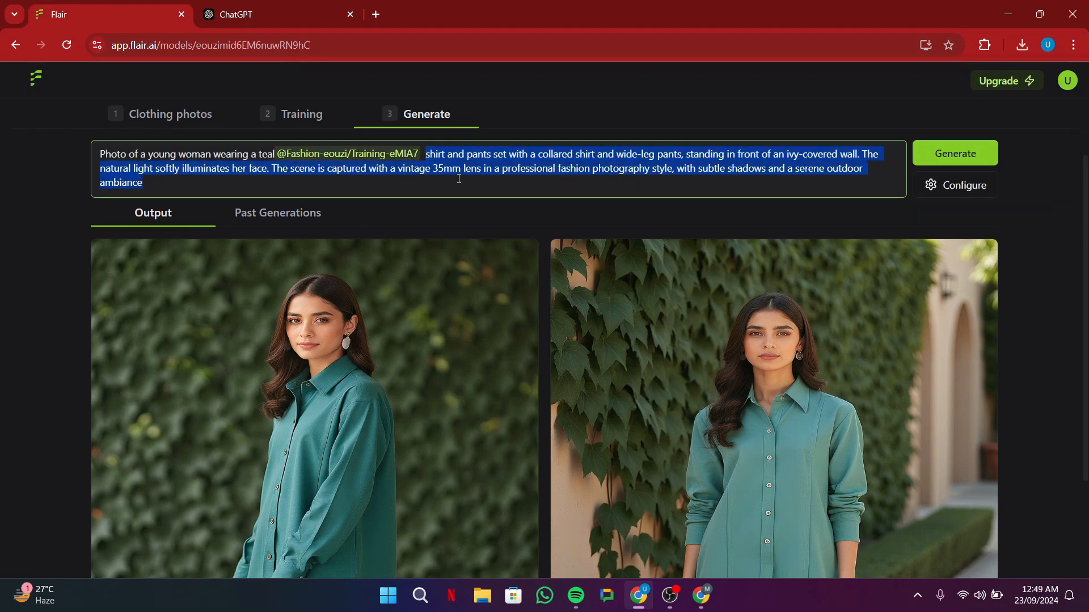
{"action": "key", "text": "ctrl+v"}
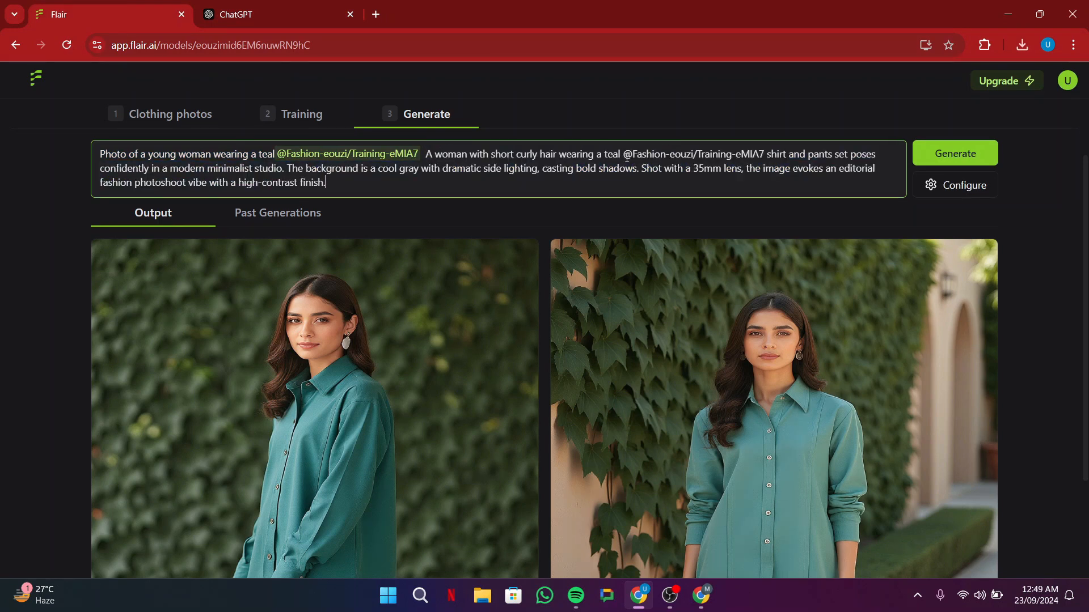
Step: Remove the duplicate tag text and old opening, placing "A woman with short curly hair wearing a teal" before the highlighted model tag
{"action": "left_click_drag", "start_coordinate": [624, 157], "coordinate": [767, 156]}
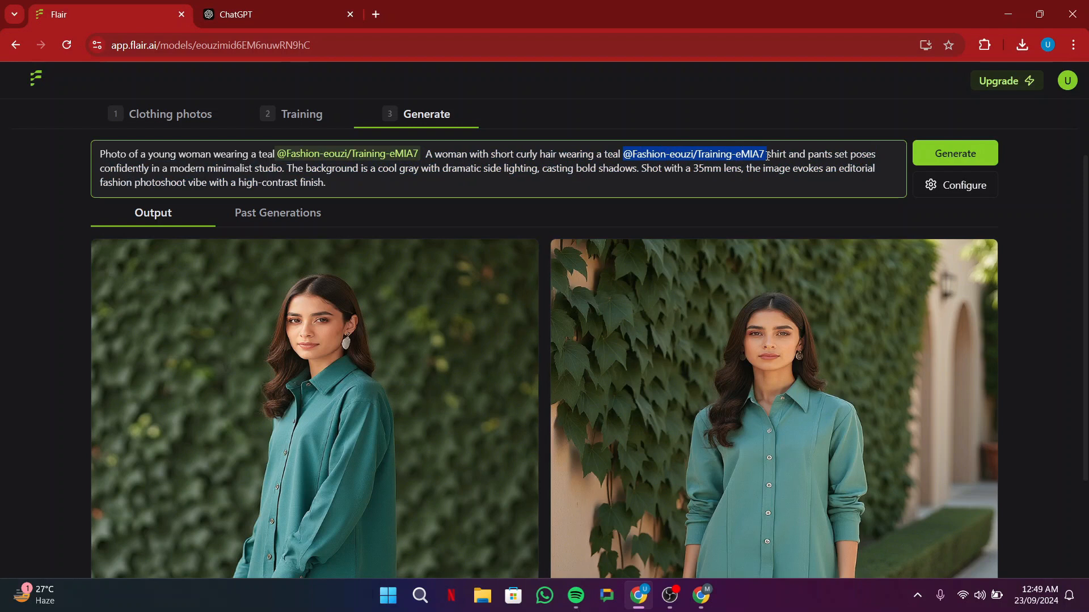
{"action": "key", "text": "BackSpace"}
{"action": "left_click_drag", "start_coordinate": [622, 155], "coordinate": [423, 147]}
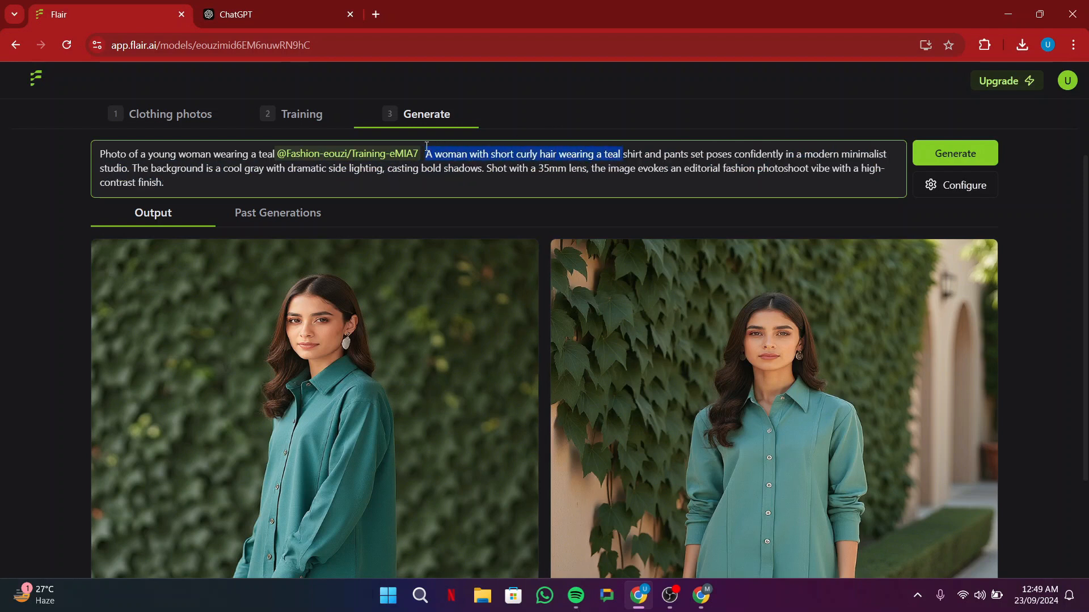
{"action": "key", "text": "BackSpace"}
{"action": "left_click_drag", "start_coordinate": [276, 154], "coordinate": [0, 129]}
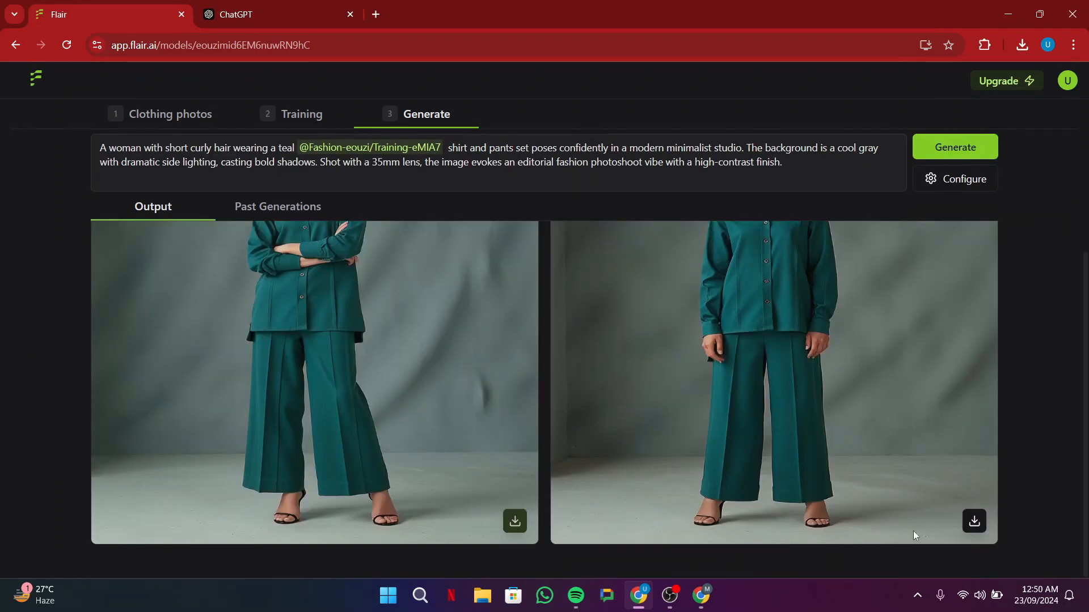
Step: Generate the minimalist studio images from the revised prompt and download the second result
{"action": "left_click", "coordinate": [974, 521]}
{"action": "scroll", "coordinate": [410, 321], "scroll_direction": "up", "scroll_amount": 2}
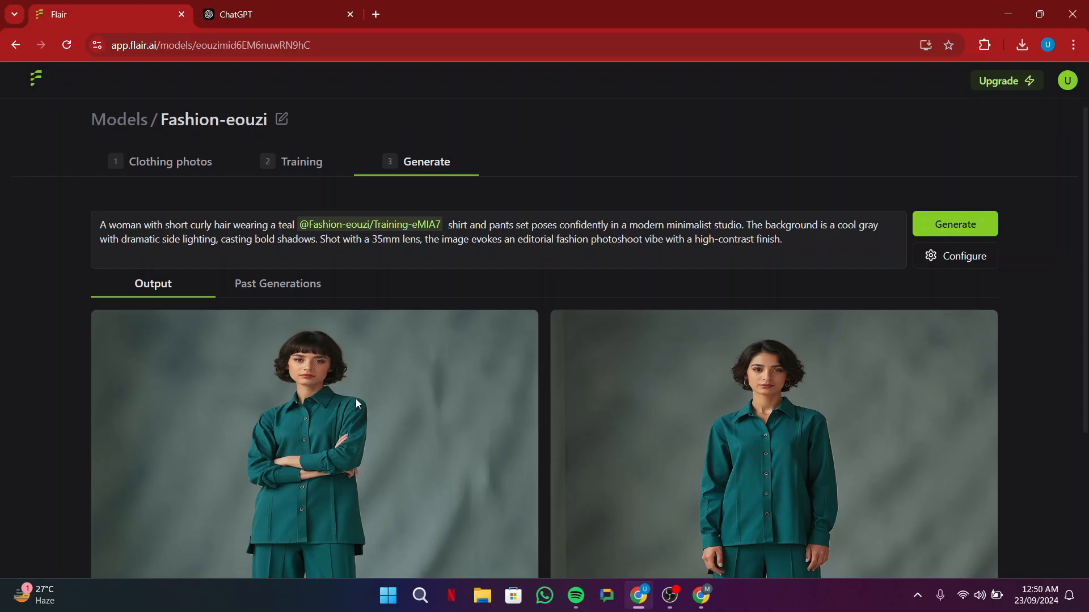
{"action": "scroll", "coordinate": [330, 480], "scroll_direction": "down", "scroll_amount": 2}
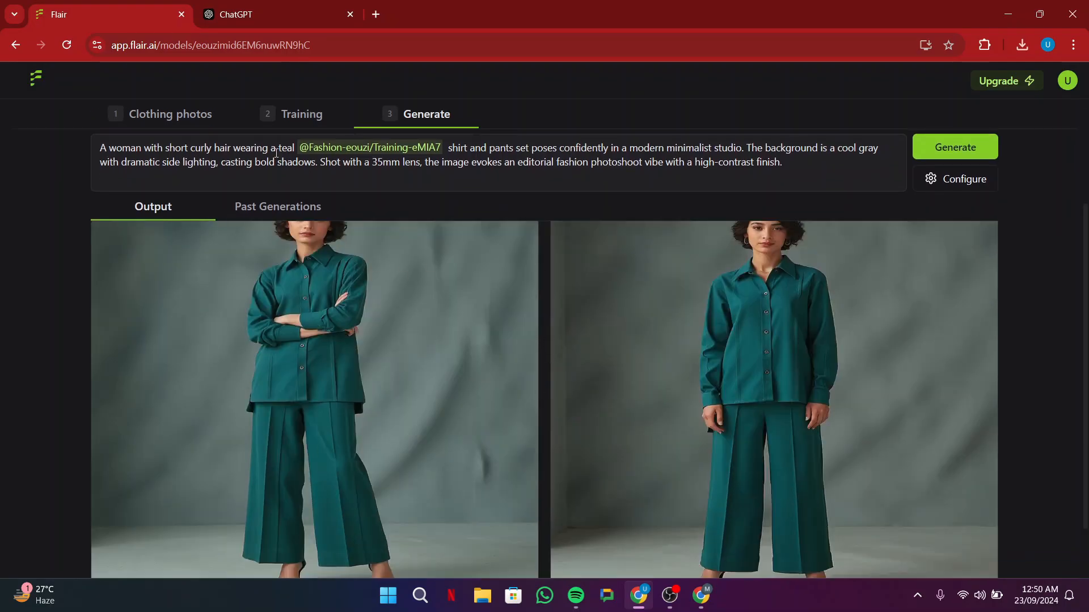
Step: Switch to ChatGPT and copy Variation 3, the woman with long wavy hair walking along a sunlit cobblestone street
{"action": "left_click", "coordinate": [257, 16]}
{"action": "scroll", "coordinate": [503, 369], "scroll_direction": "down", "scroll_amount": 3}
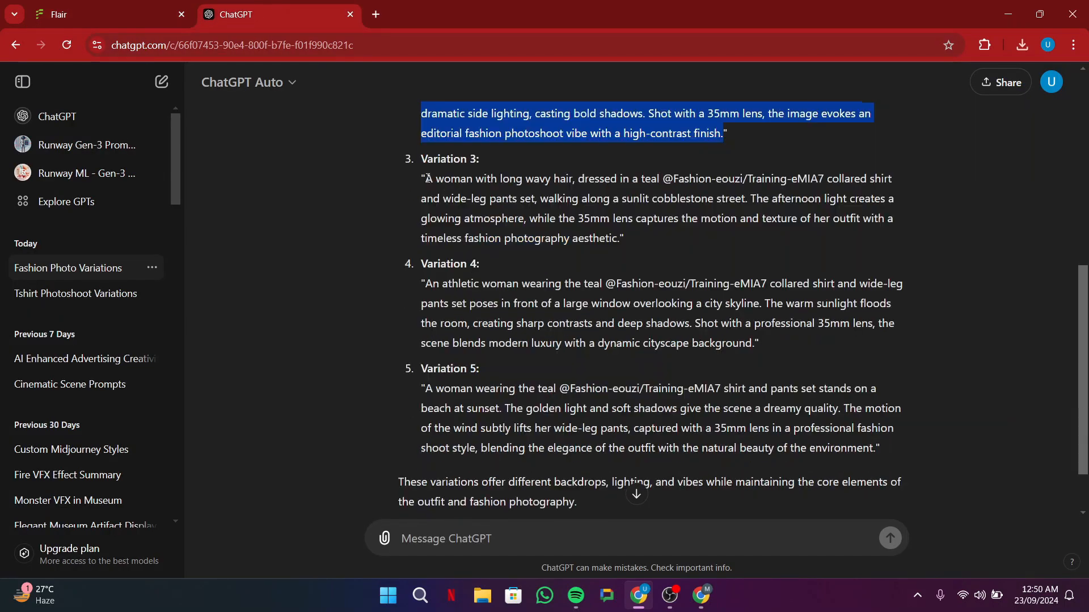
{"action": "left_click_drag", "start_coordinate": [427, 179], "coordinate": [428, 179]}
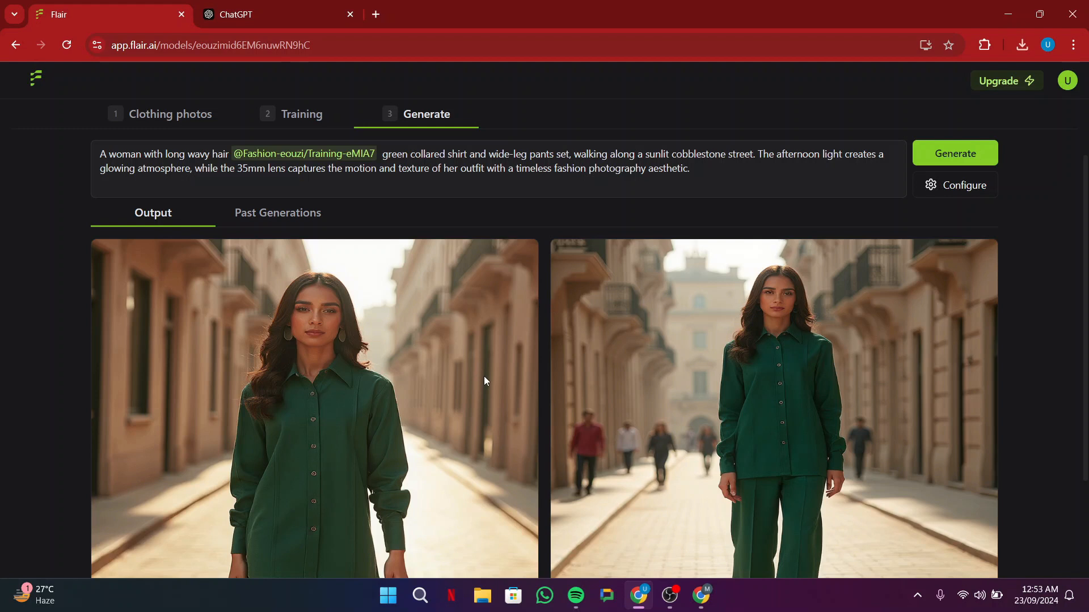
Step: Compare the generated cobblestone street images with the model's clothing photos and return to the Custom Models overview
{"action": "scroll", "coordinate": [484, 376], "scroll_direction": "down", "scroll_amount": 3}
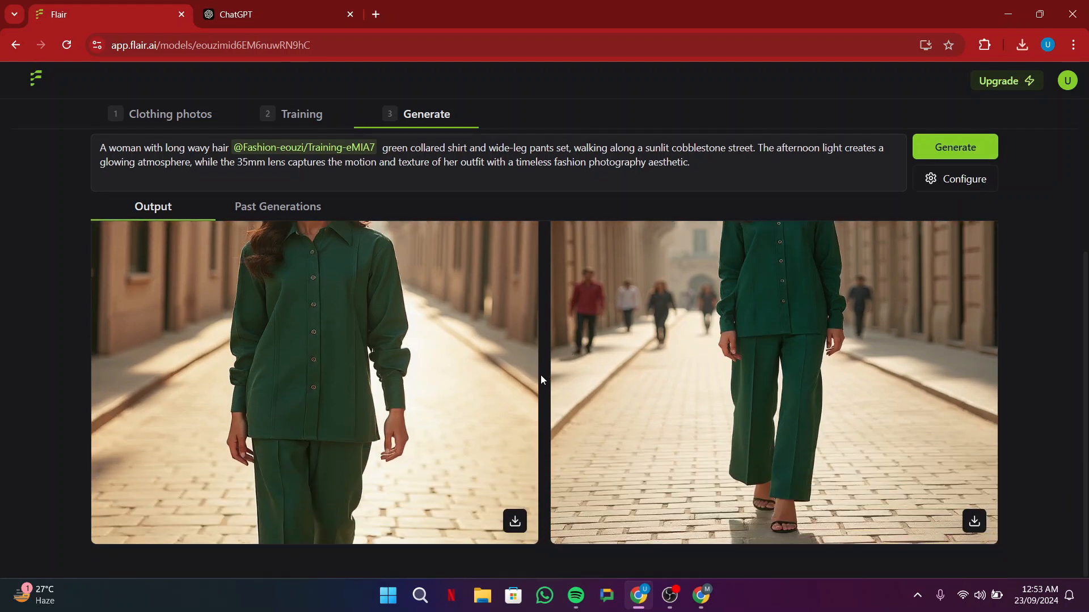
{"action": "scroll", "coordinate": [540, 375], "scroll_direction": "up", "scroll_amount": 3}
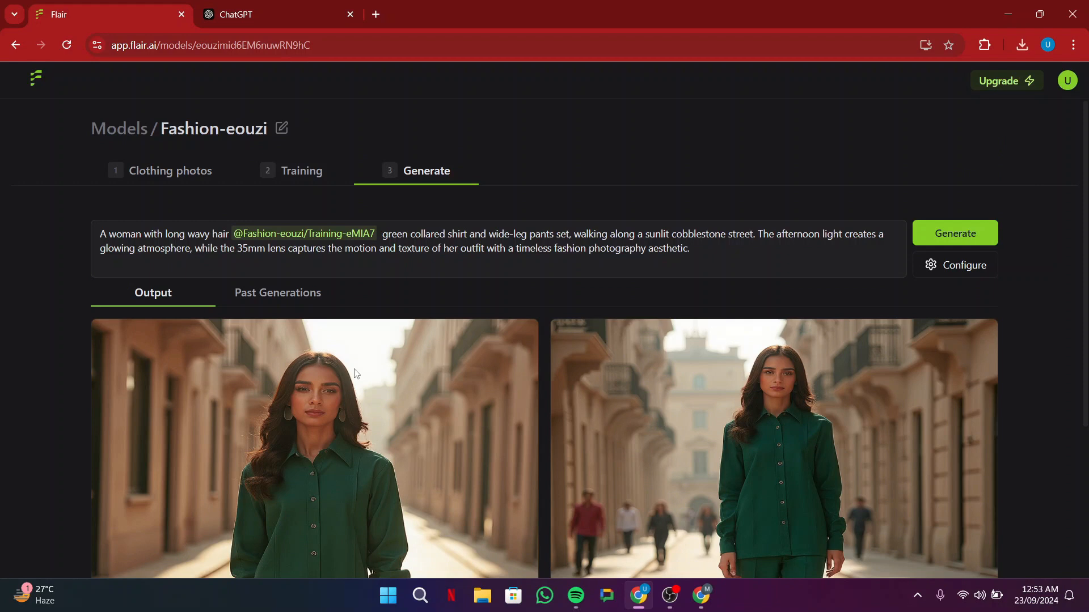
{"action": "left_click", "coordinate": [145, 175]}
{"action": "scroll", "coordinate": [210, 384], "scroll_direction": "down", "scroll_amount": 4}
{"action": "scroll", "coordinate": [209, 383], "scroll_direction": "up", "scroll_amount": 4}
{"action": "left_click", "coordinate": [42, 74]}
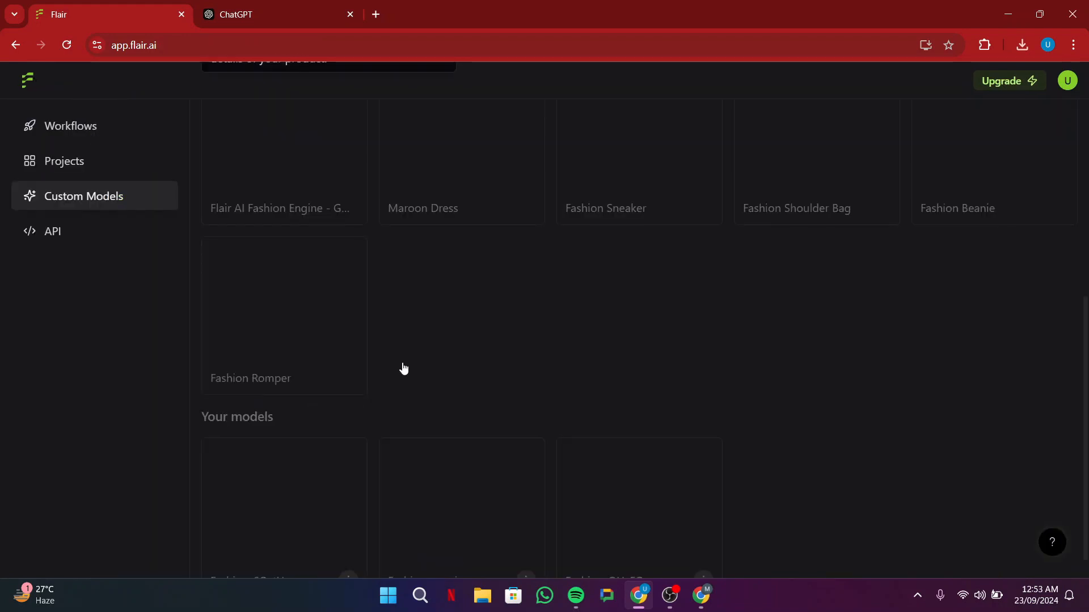